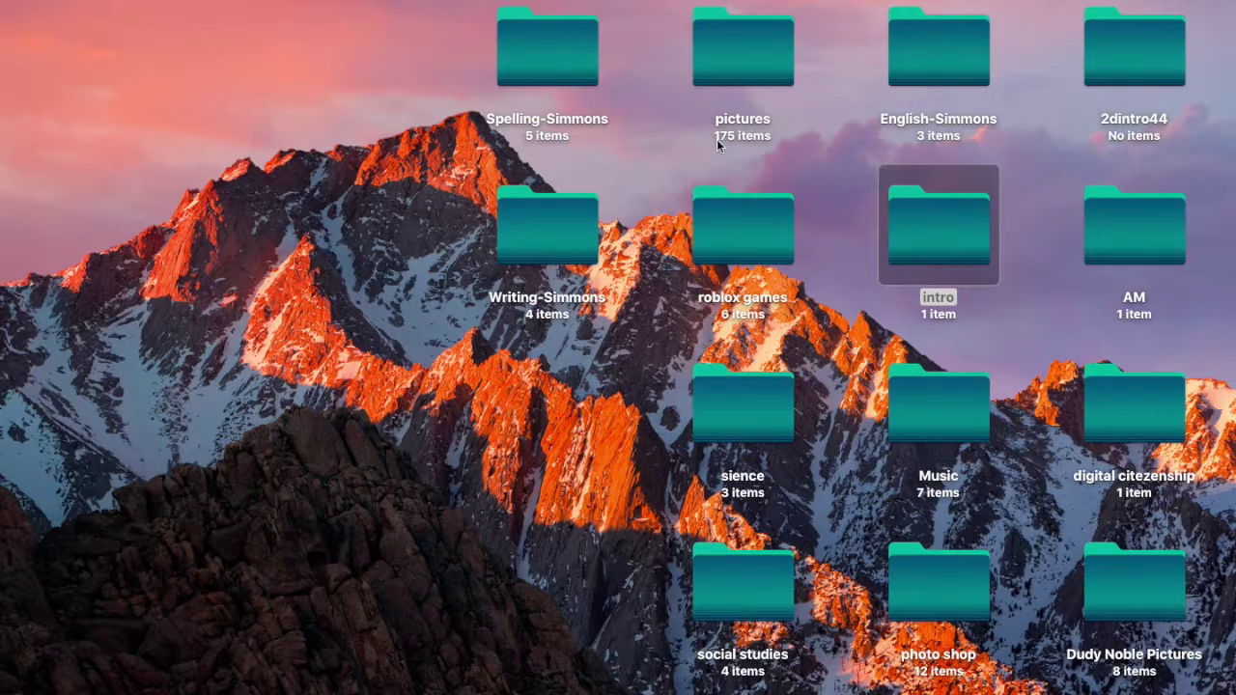
Step: Glance inside the desktop intro folder, then go to youtube.com in Firefox
double_click(952, 235)
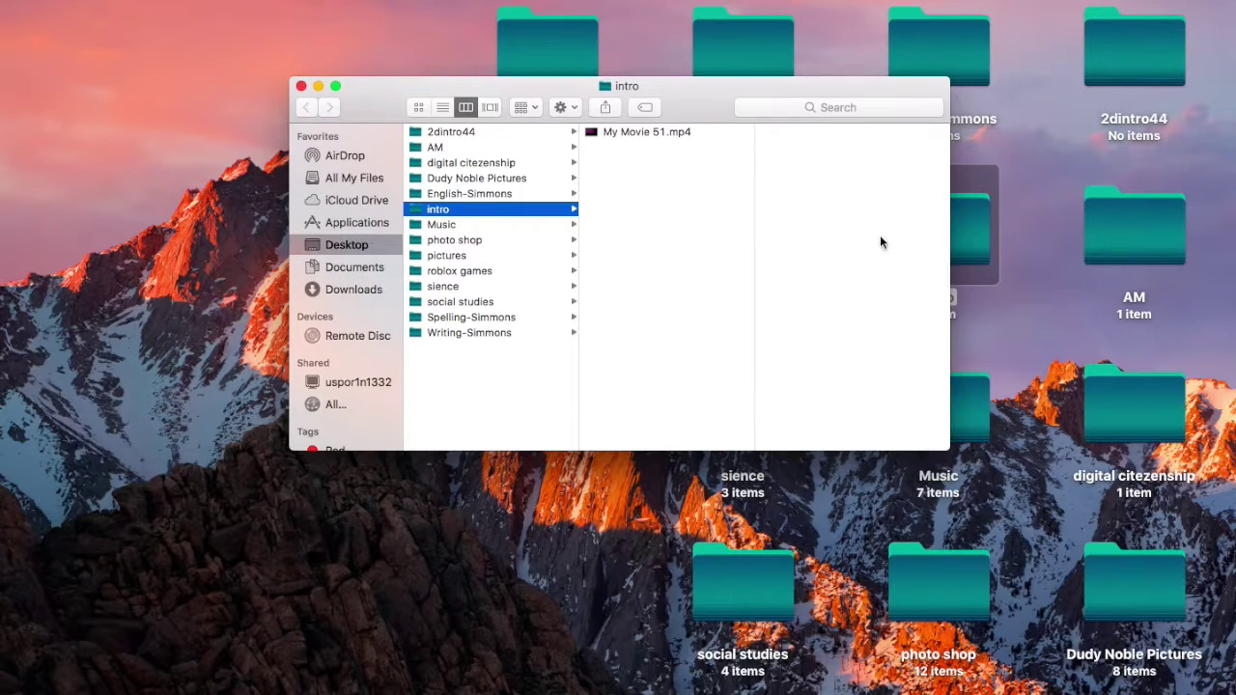
click(301, 86)
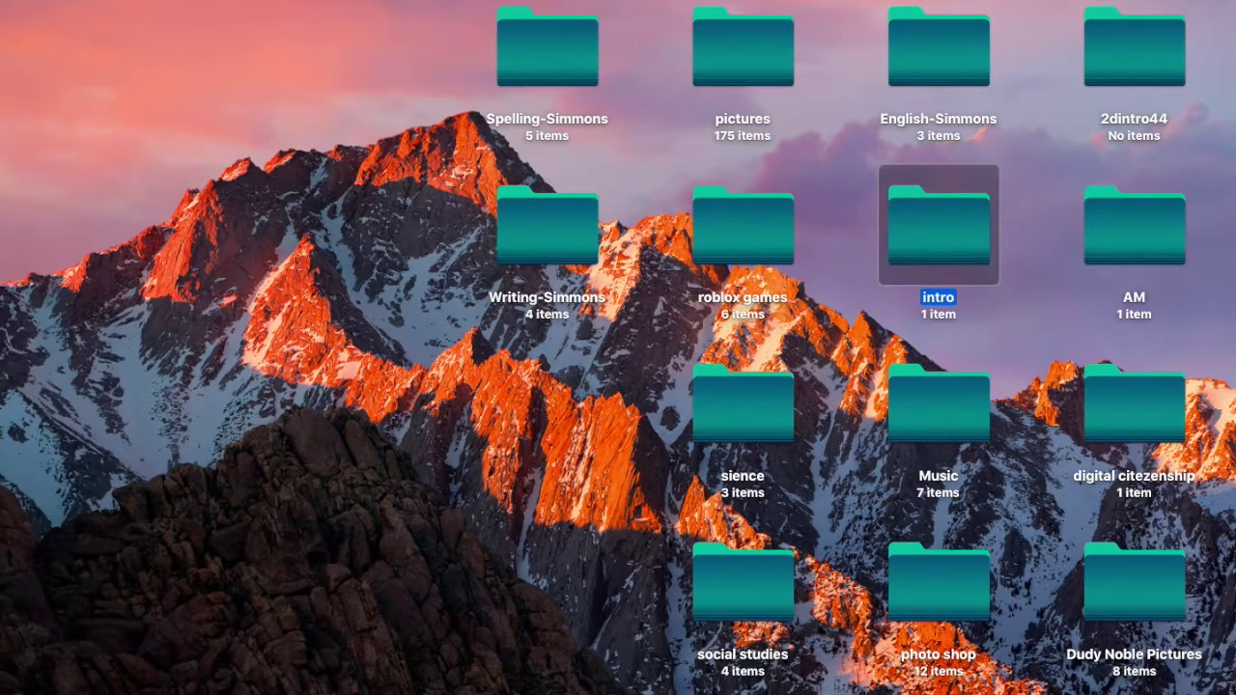
mouse_move(8, 348)
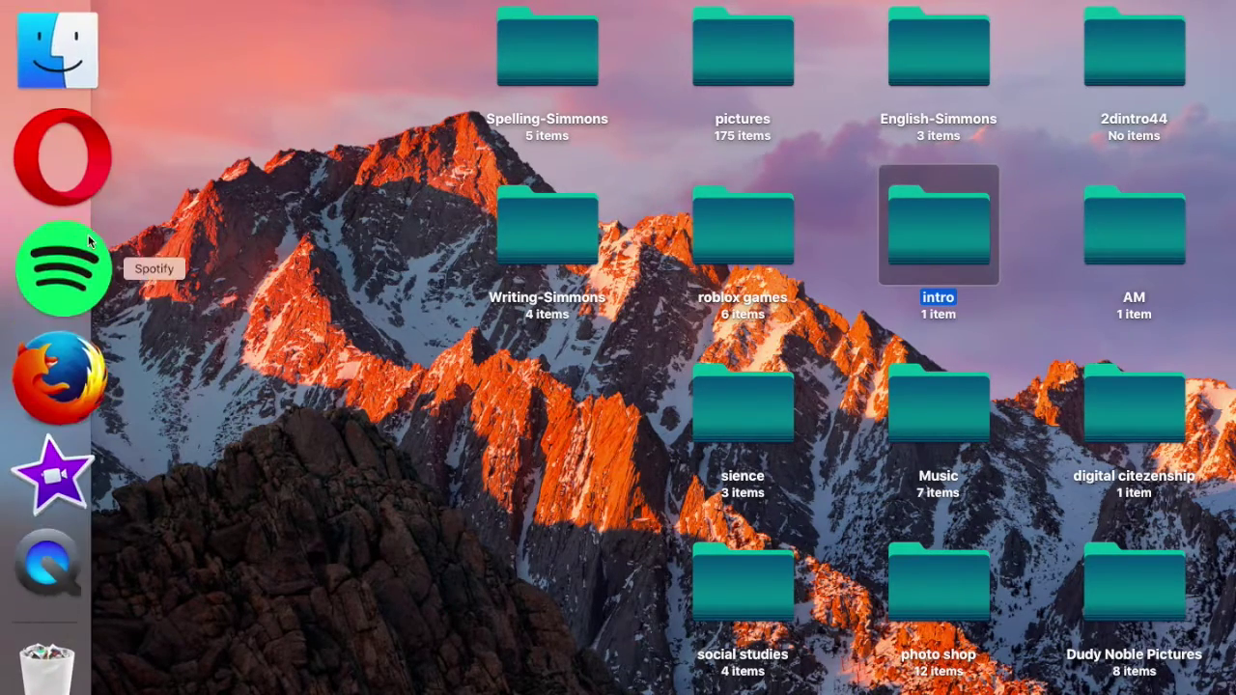
click(72, 338)
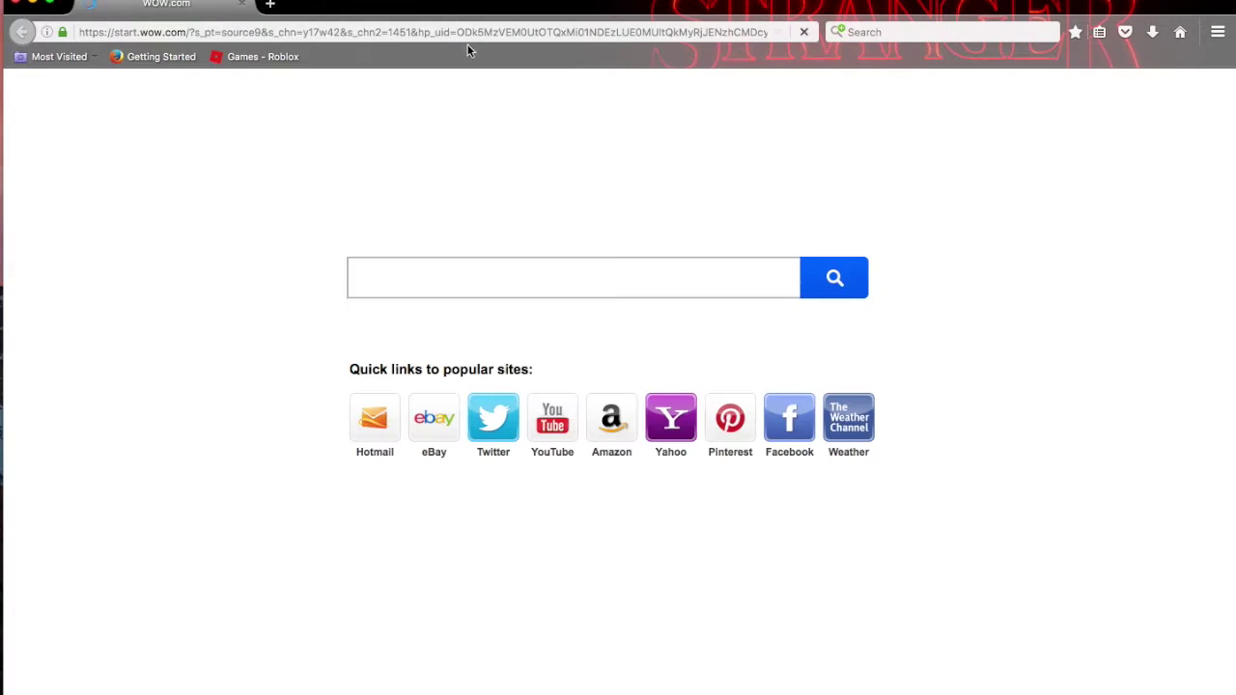
click(451, 32)
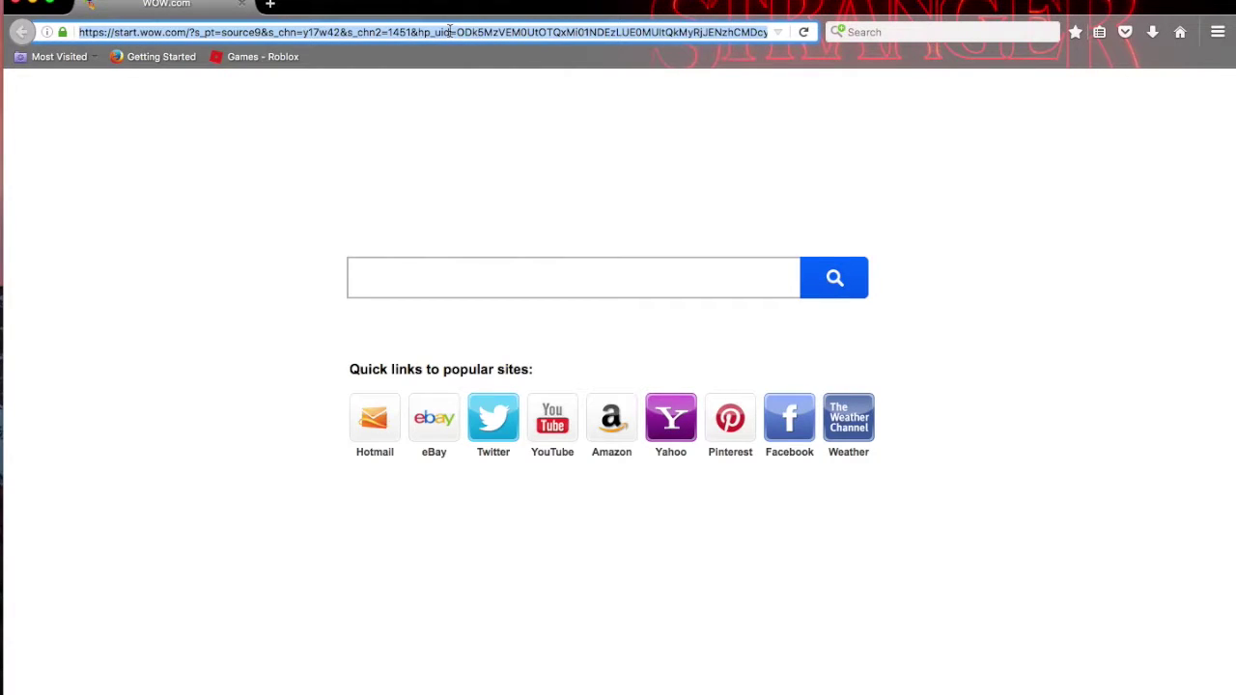
text(youtube.com/)
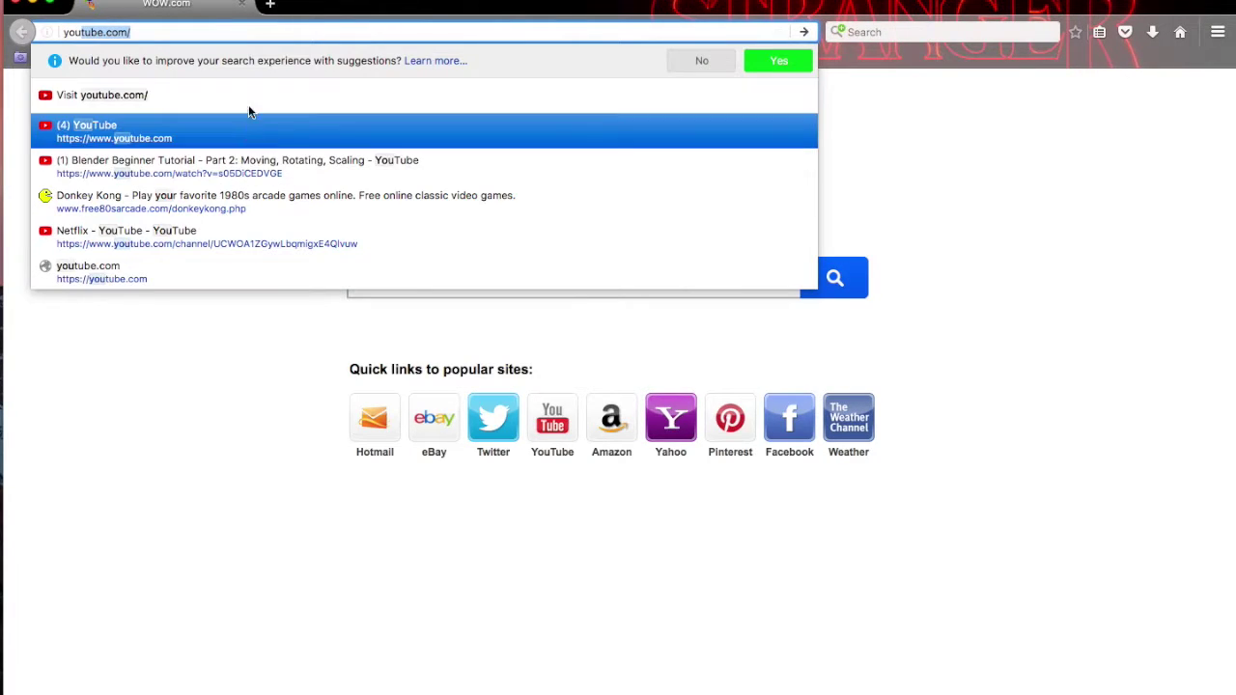
click(249, 114)
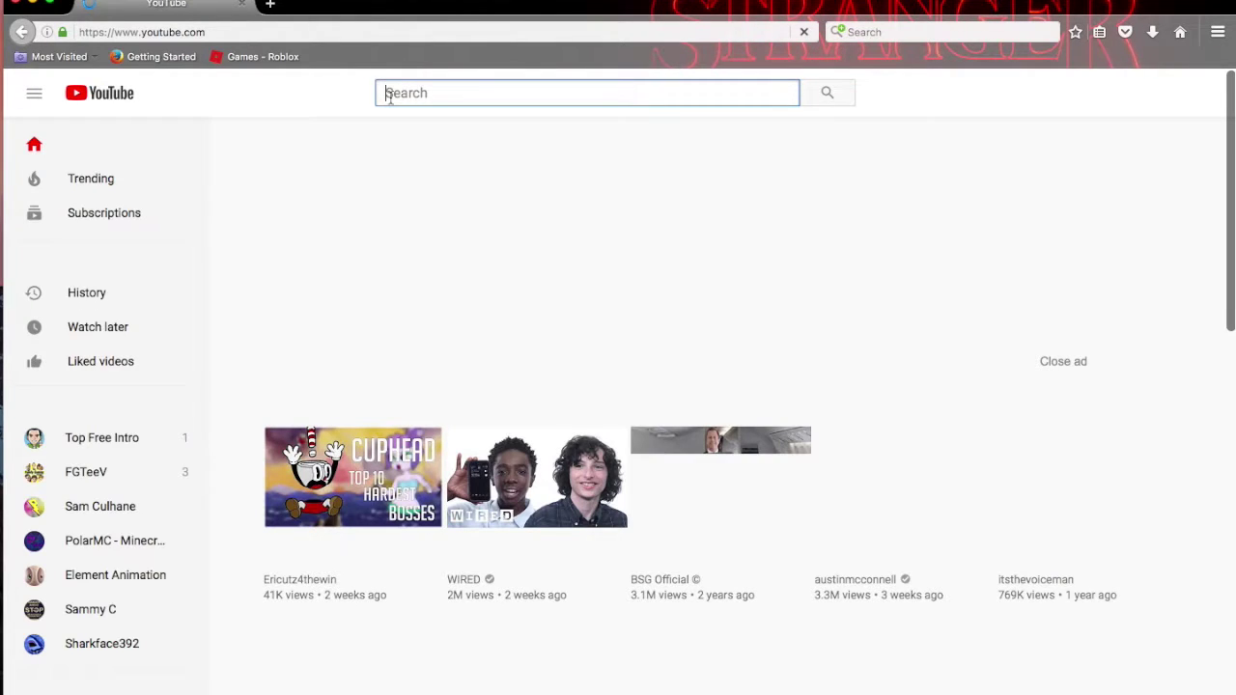
Step: Search YouTube for 'blender intro templates'
text(bl)
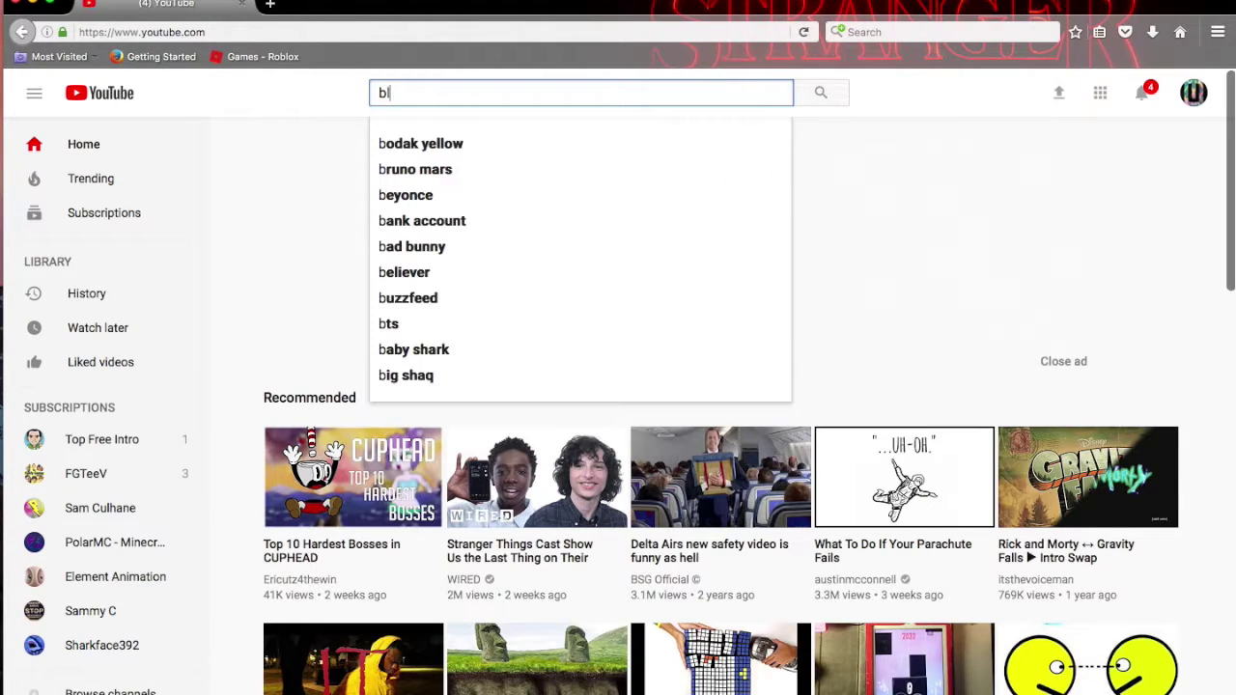
text(ender)
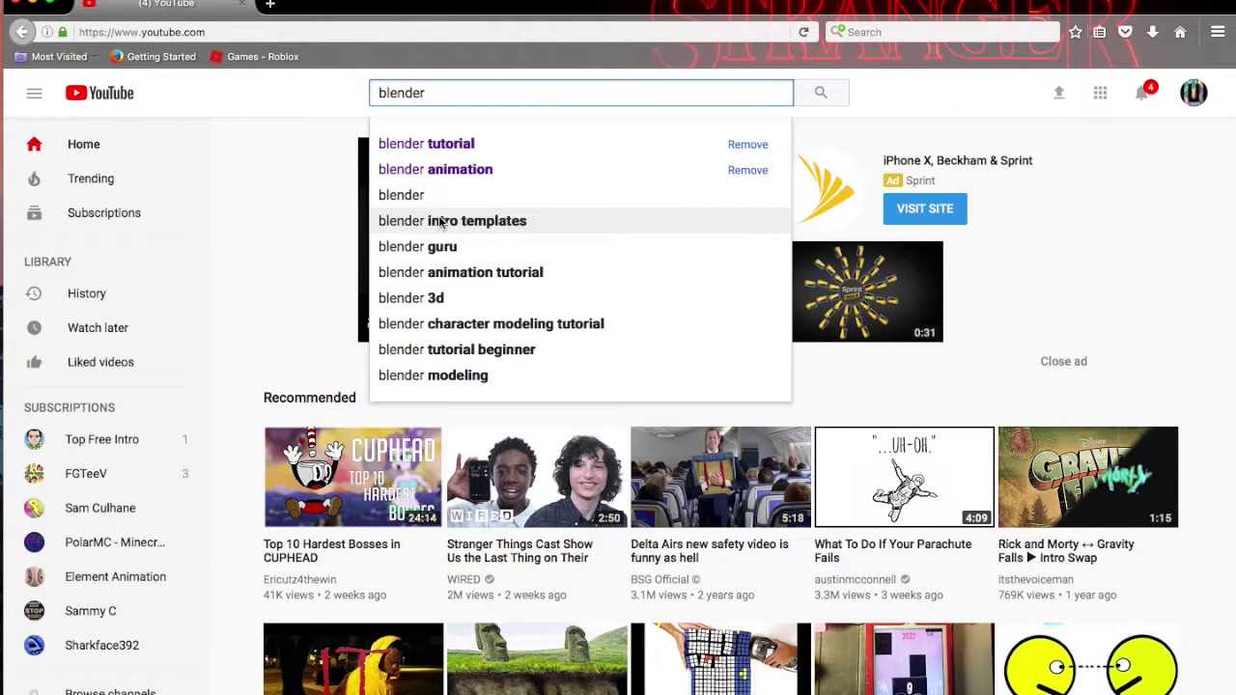
click(440, 221)
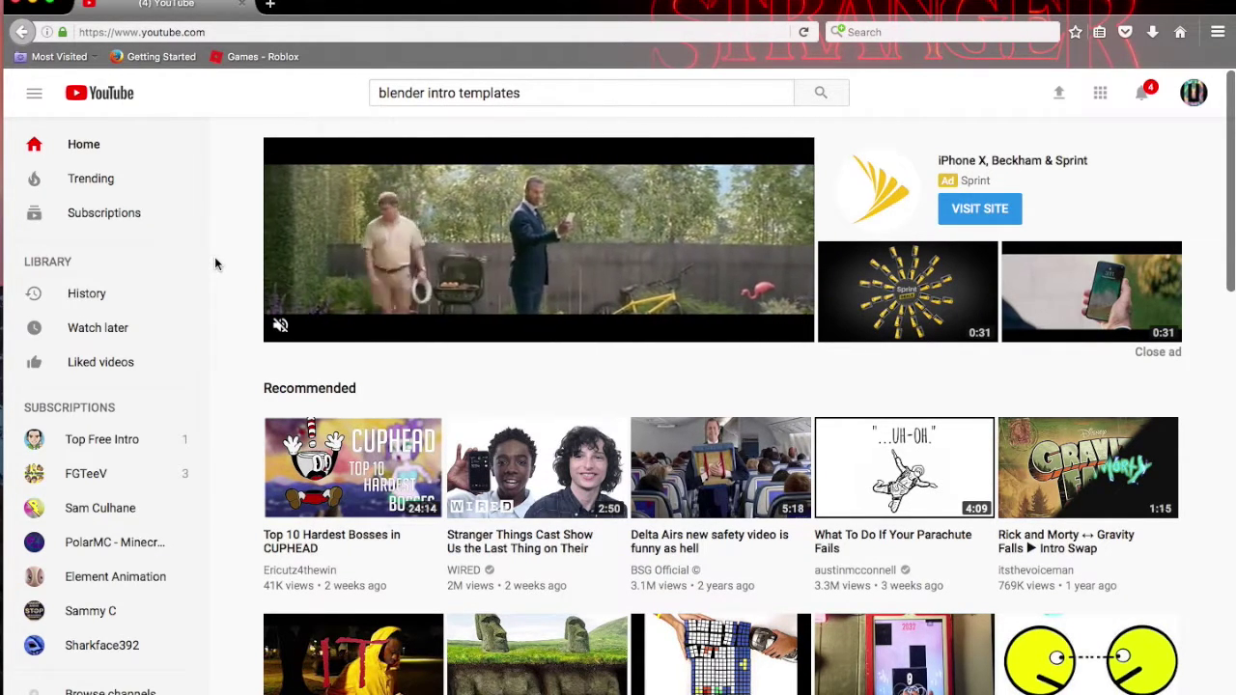
key(Return)
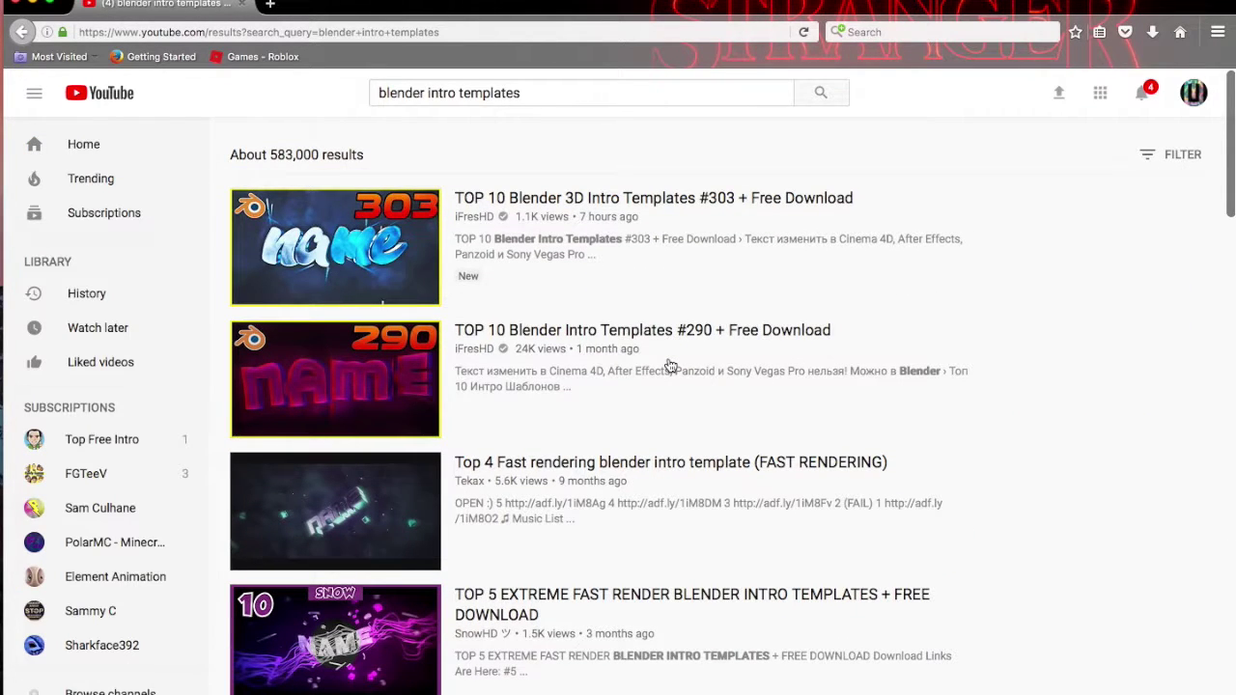
Step: Pause the Top 5 Extreme Fast Render video, expand its description links, then view Downloads
scroll(628, 338, down, 3)
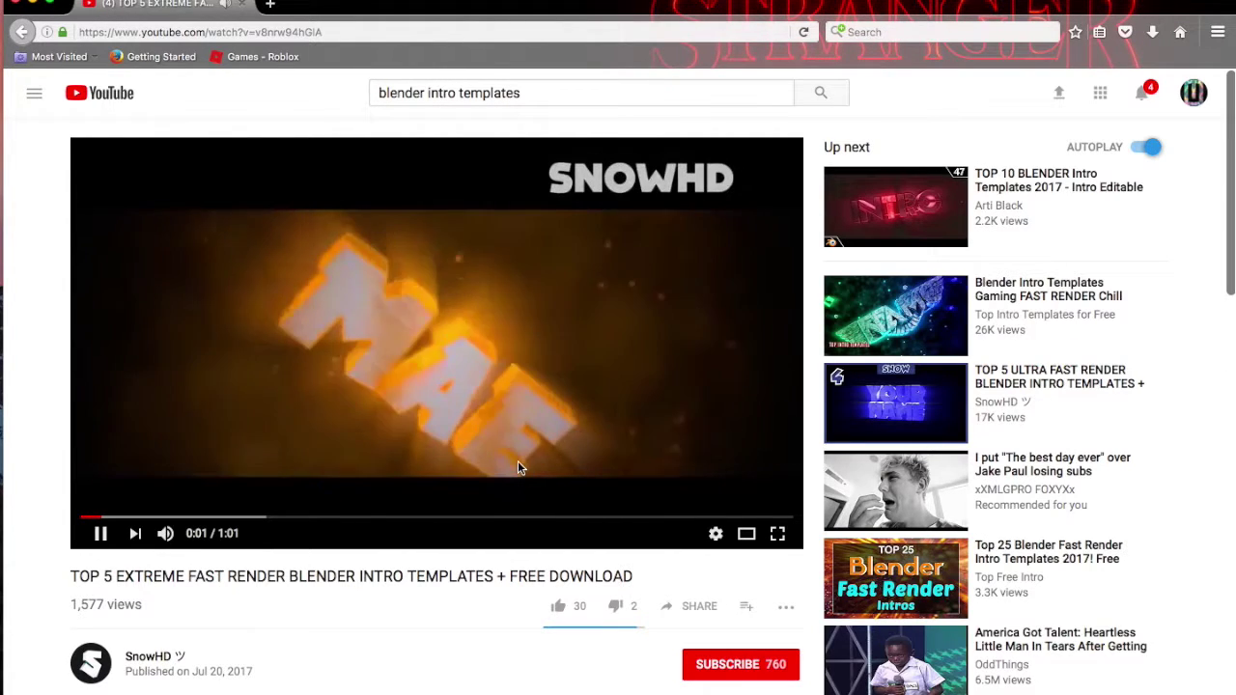
click(411, 366)
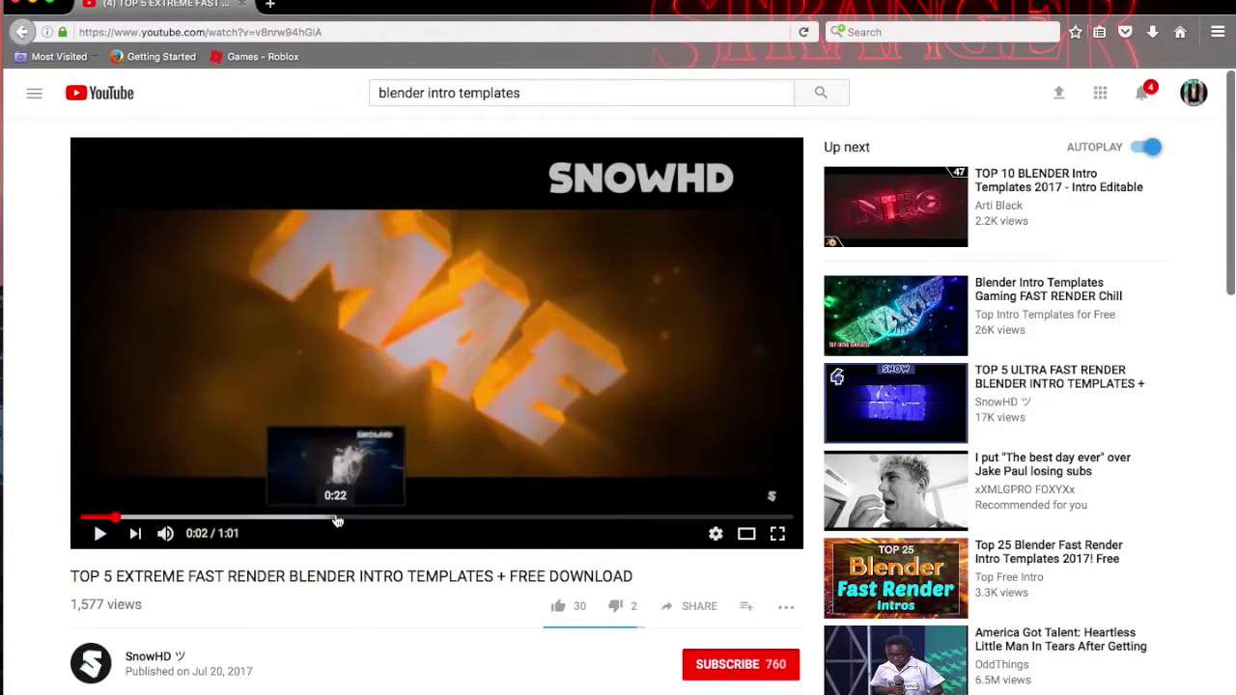
scroll(259, 669, down, 5)
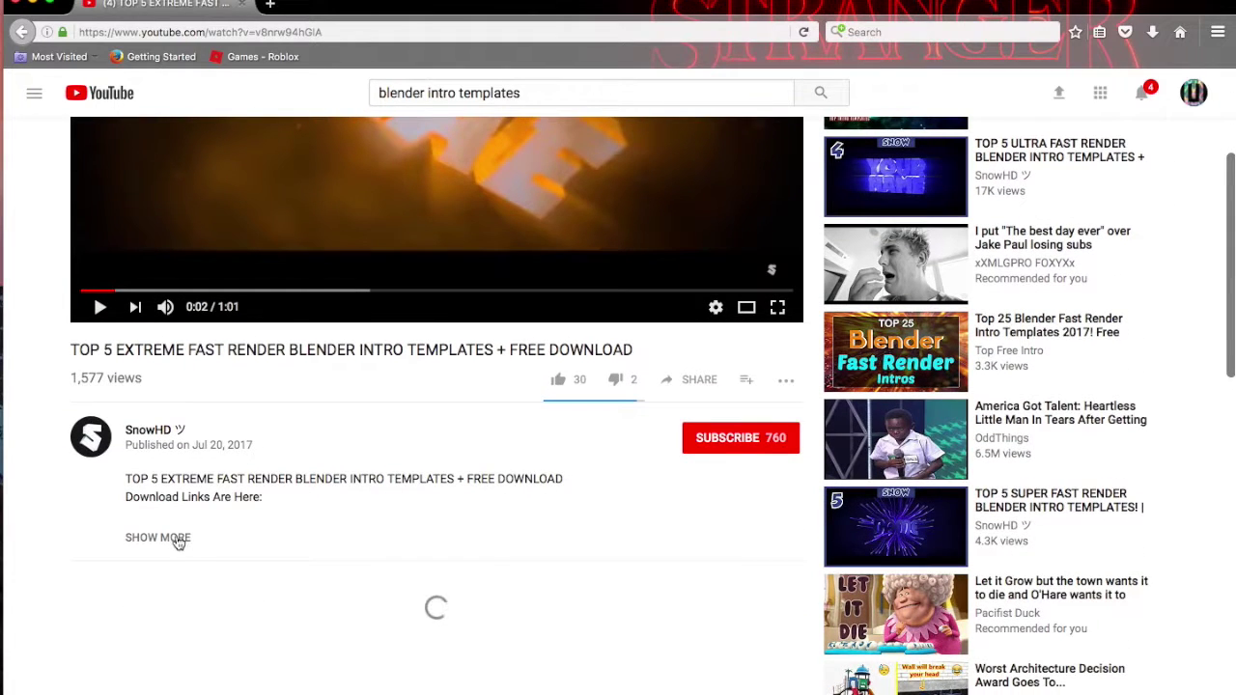
click(176, 543)
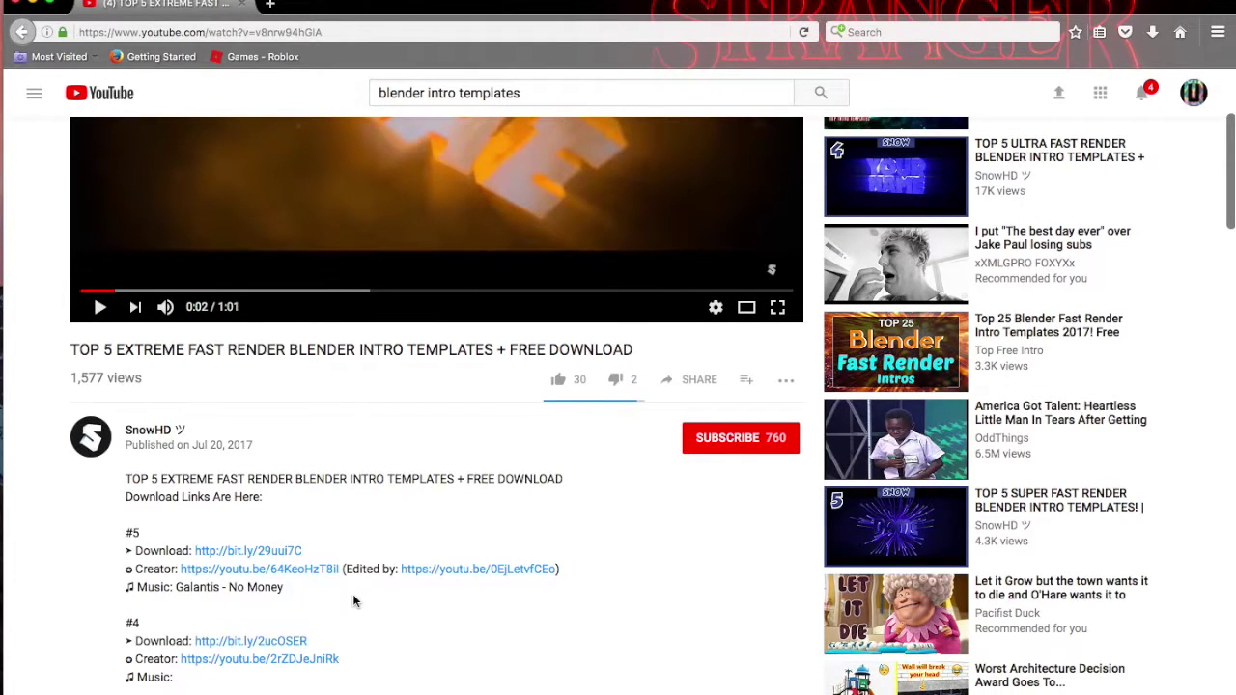
scroll(353, 599, down, 2)
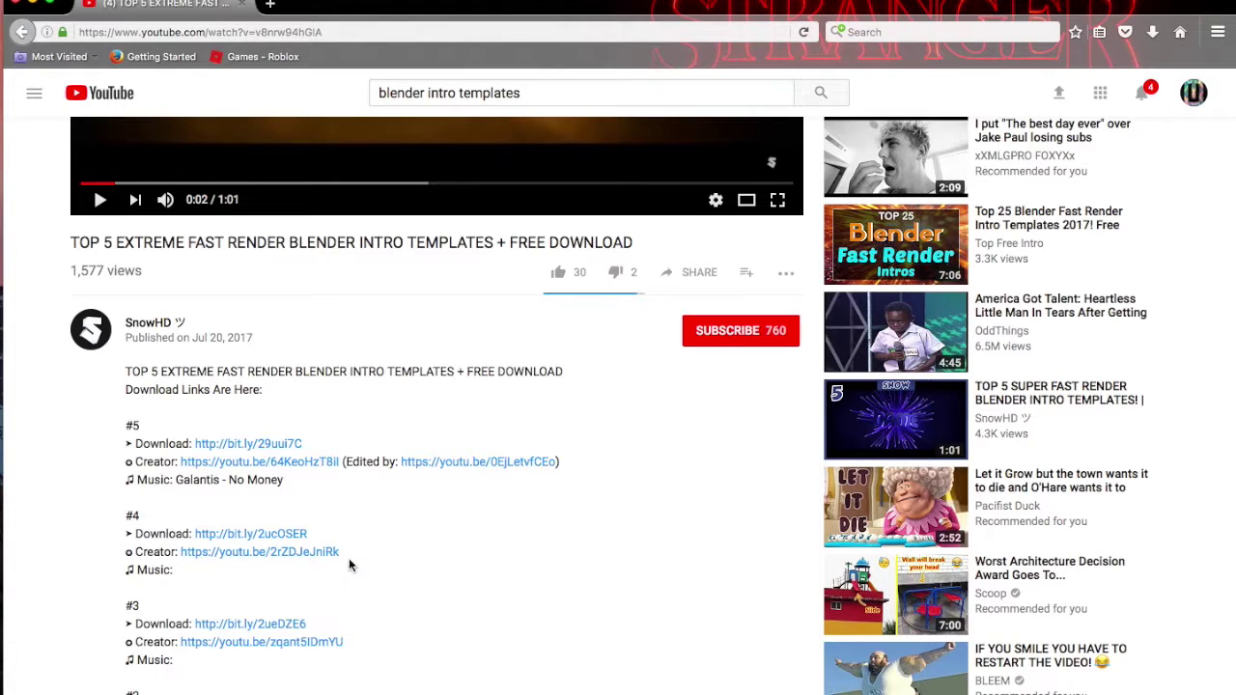
click(52, 233)
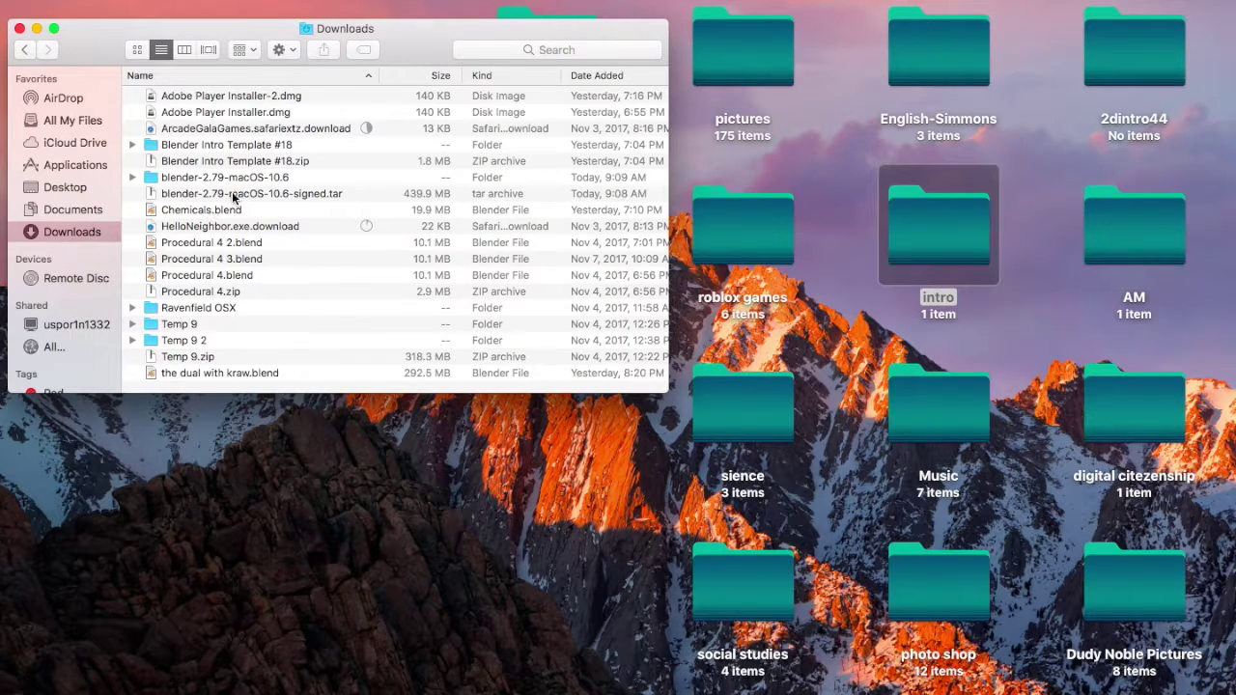
Step: Open the downloaded 'dual with kraw.blend' template from Downloads in Blender
click(209, 375)
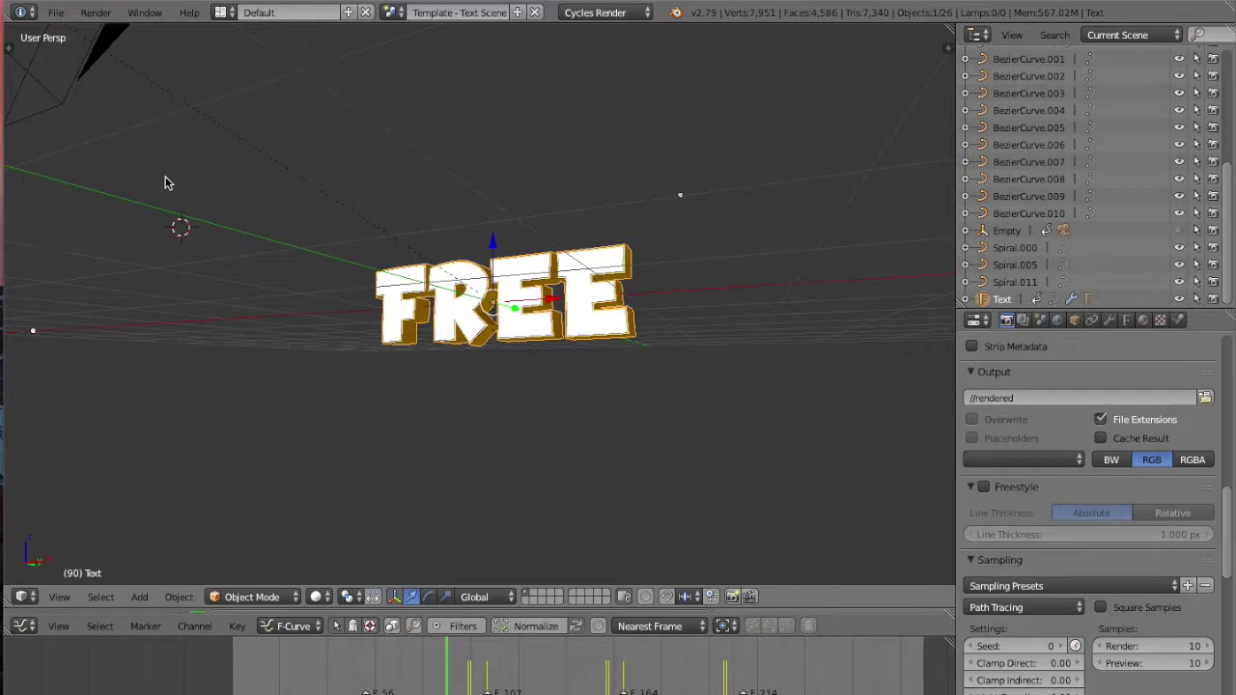
Step: Preview the intro animation through the camera, stop it, and select the gold-edged FREE text
key(KP_0)
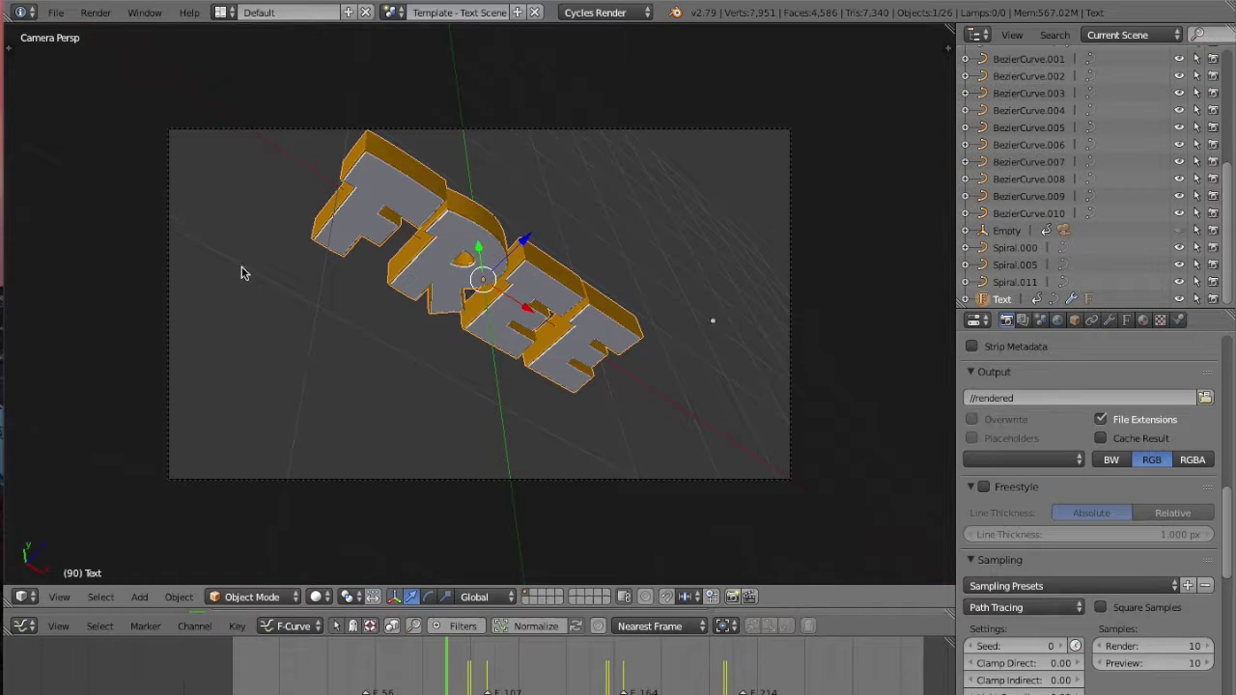
key(alt+a)
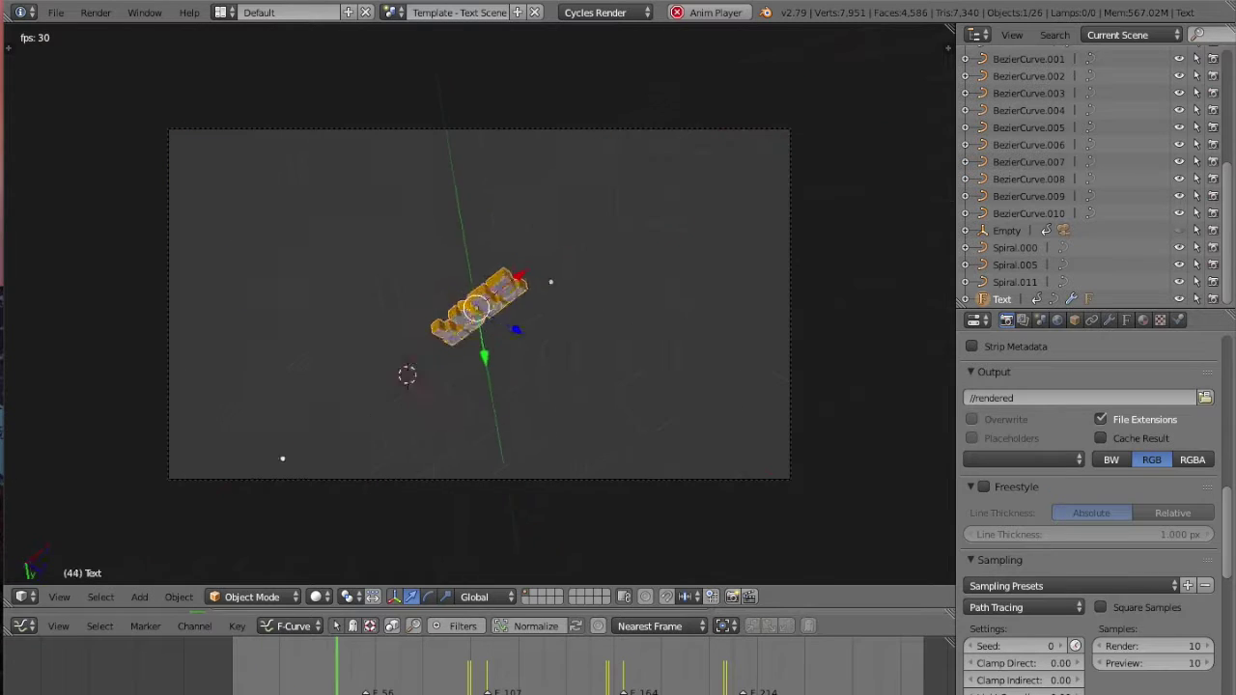
key(alt+a)
right_click(401, 260)
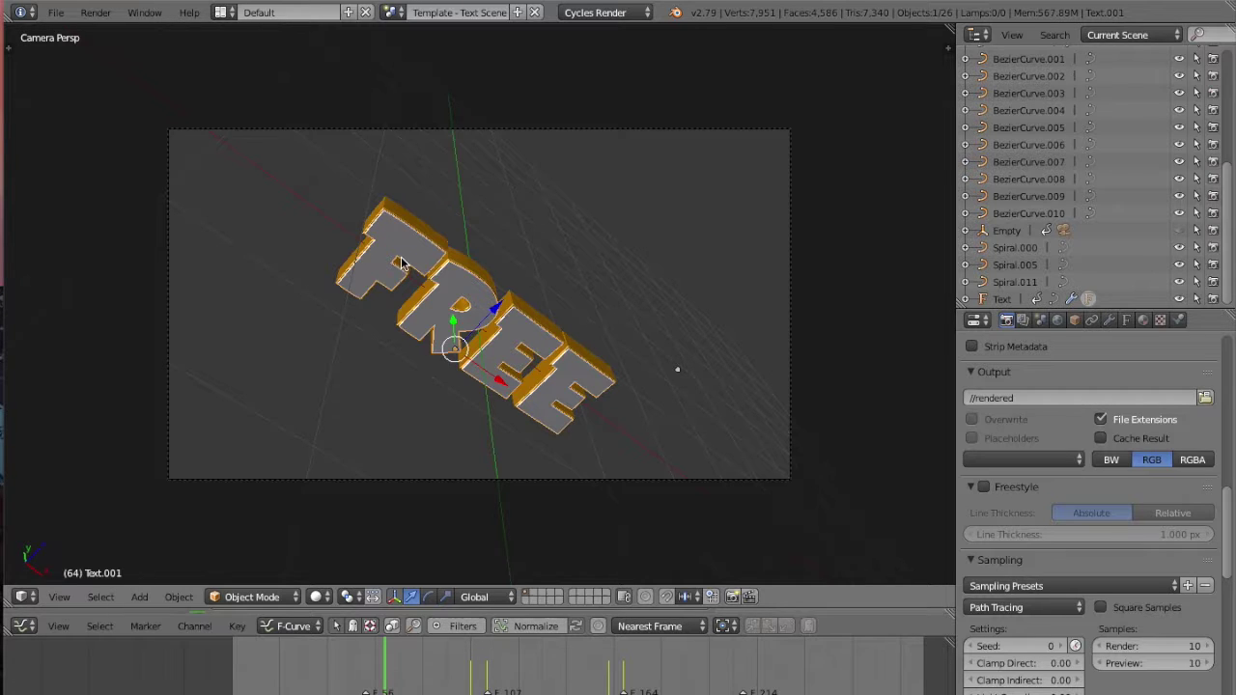
Step: Replace FREE with 'UNPARELLLED' in the first title text layer
key(Tab)
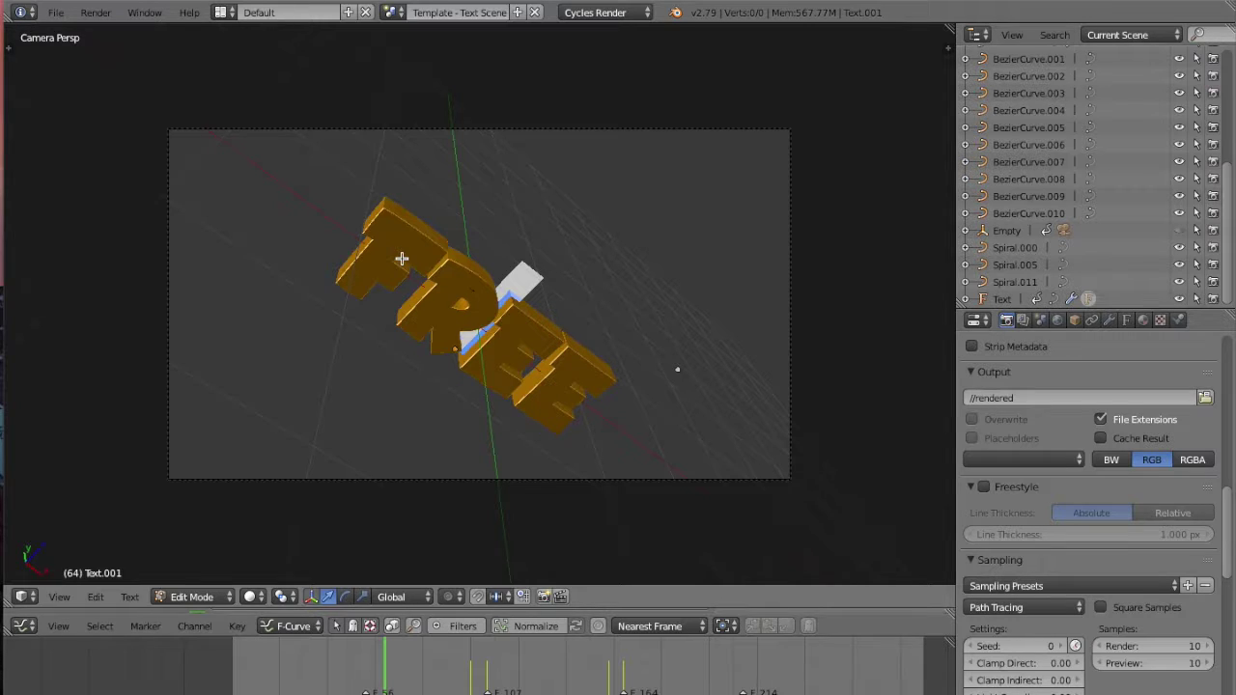
key(Right)
key(Left)
key(BackSpace)
key(BackSpace)
key(BackSpace)
text(UNP)
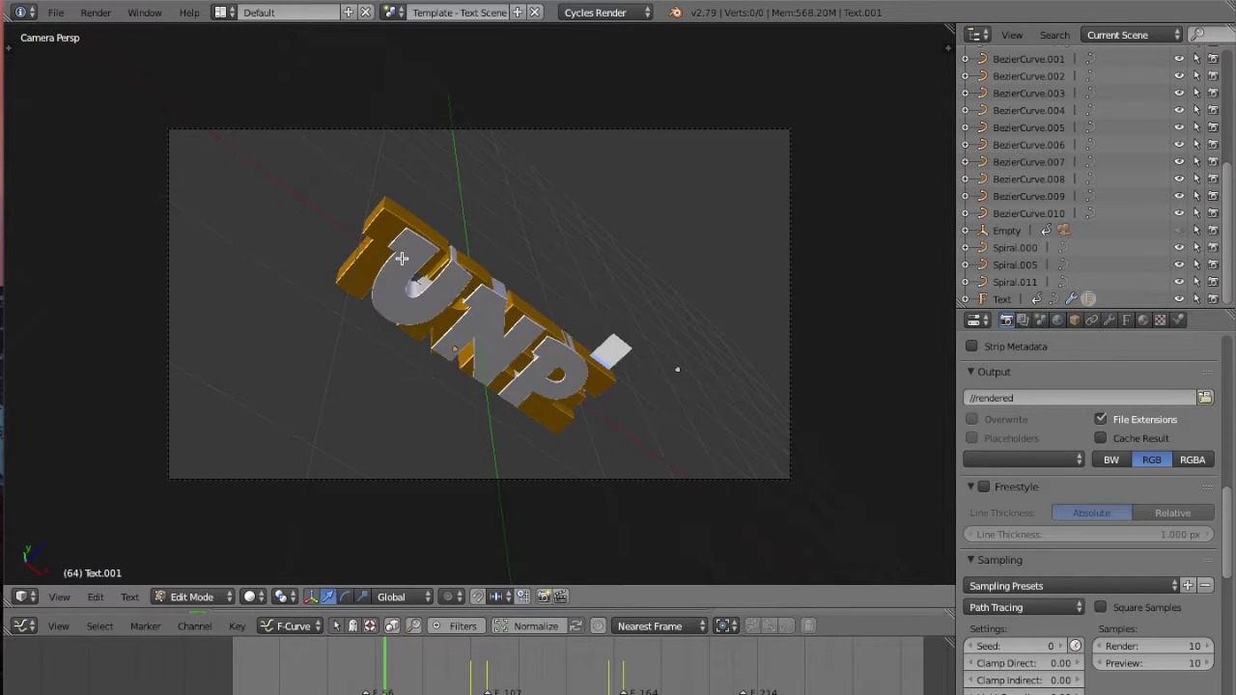
text(ARE)
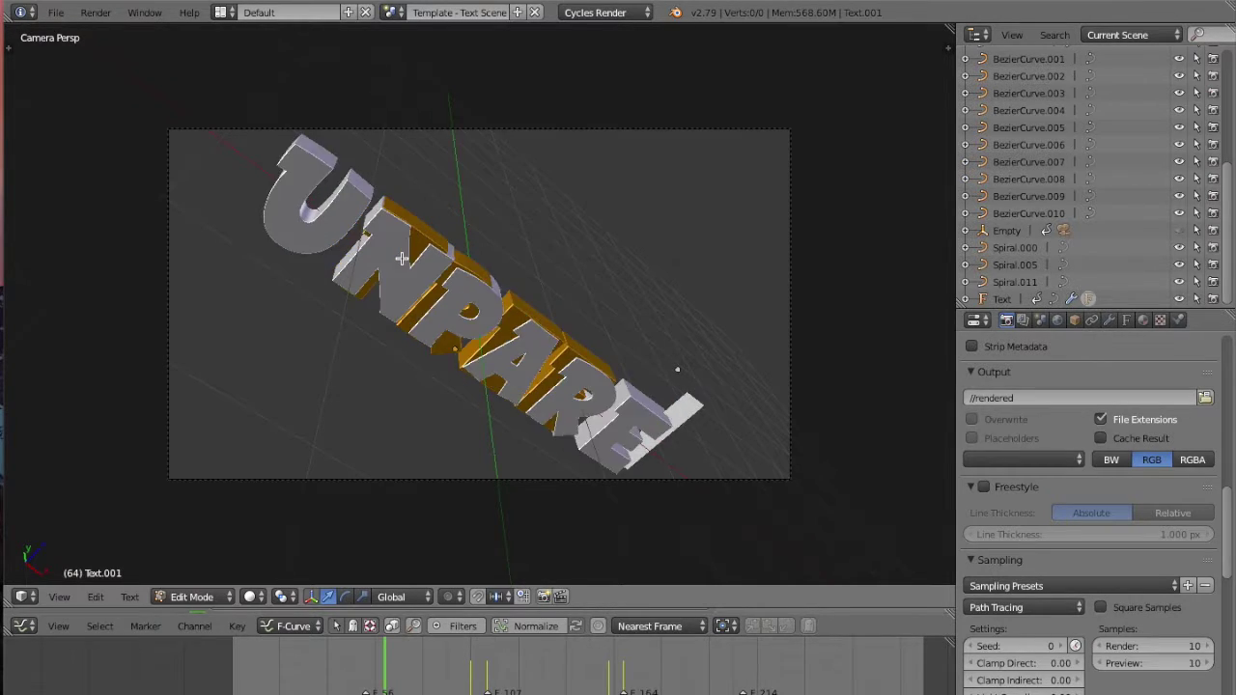
text(LLELE)
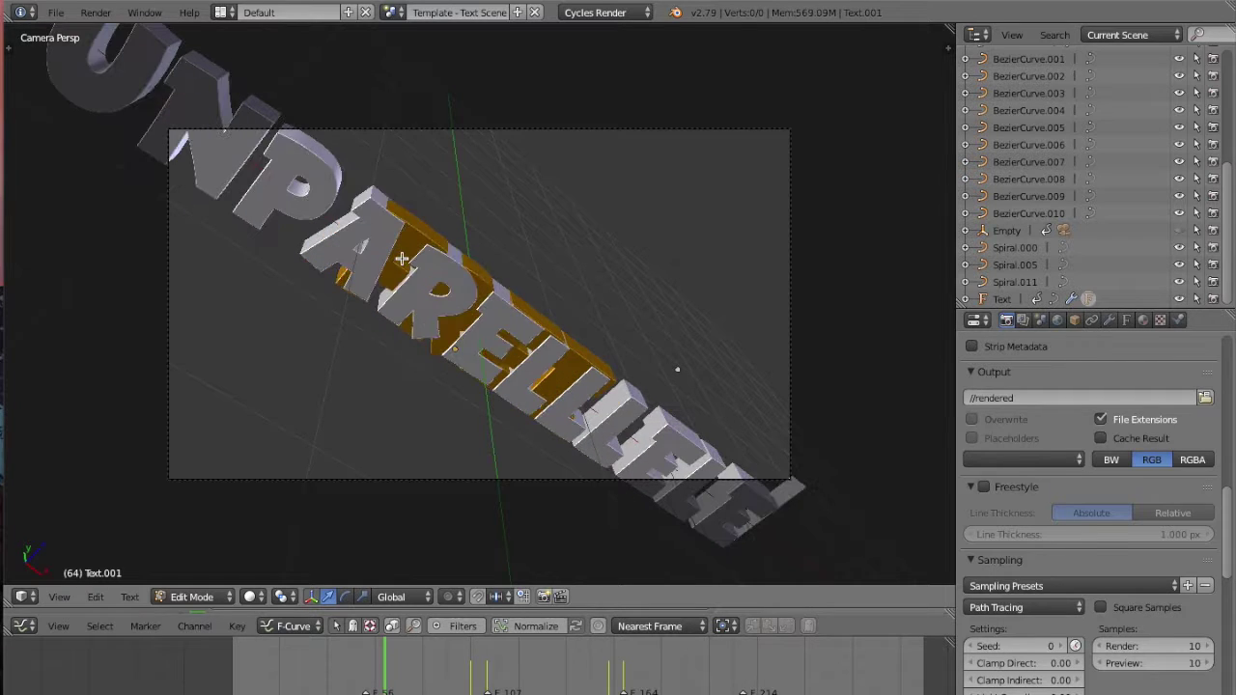
text(D)
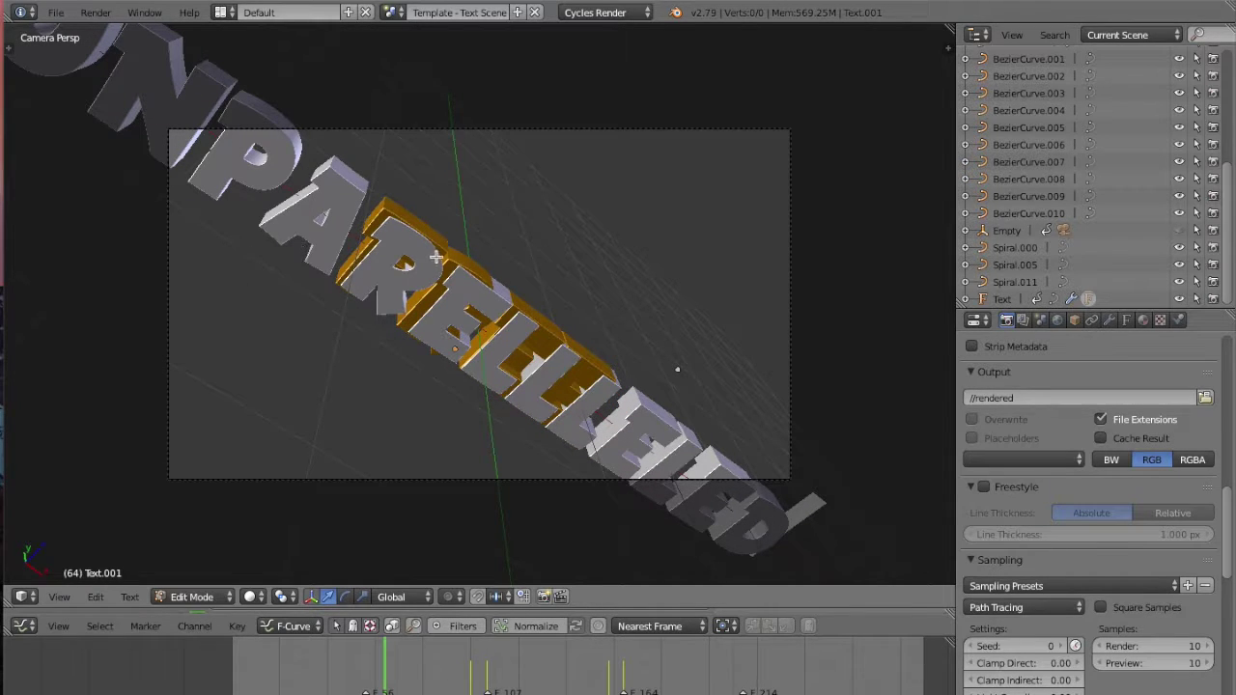
key(Tab)
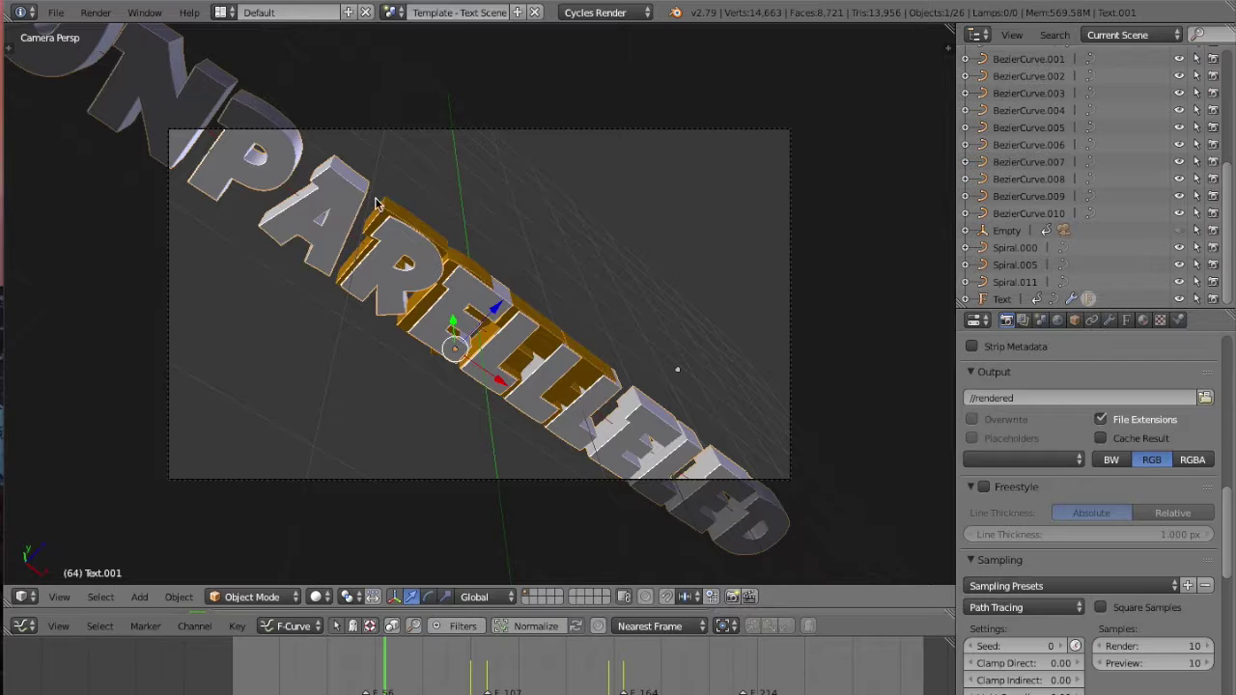
Step: Select the old letters in the second title layer for retyping
key(Tab)
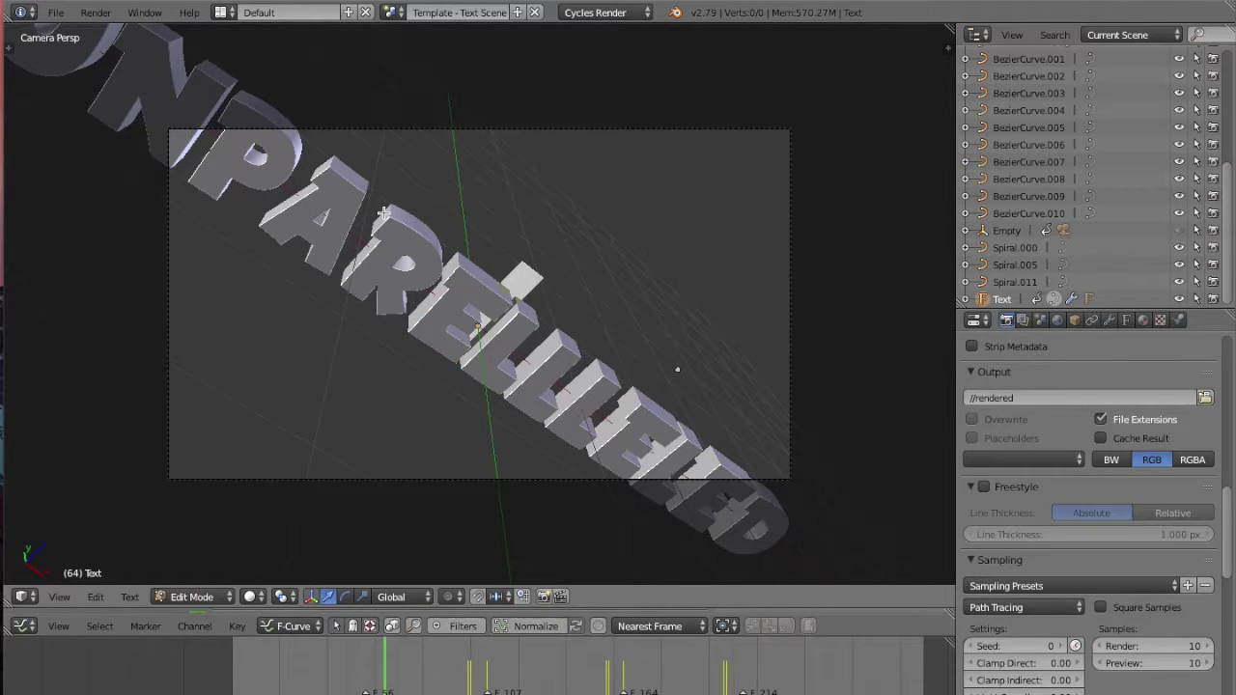
key(shift+Right)
key(shift+Right)
key(shift+Right)
key(shift+Right)
key(shift+Right)
key(shift+Right)
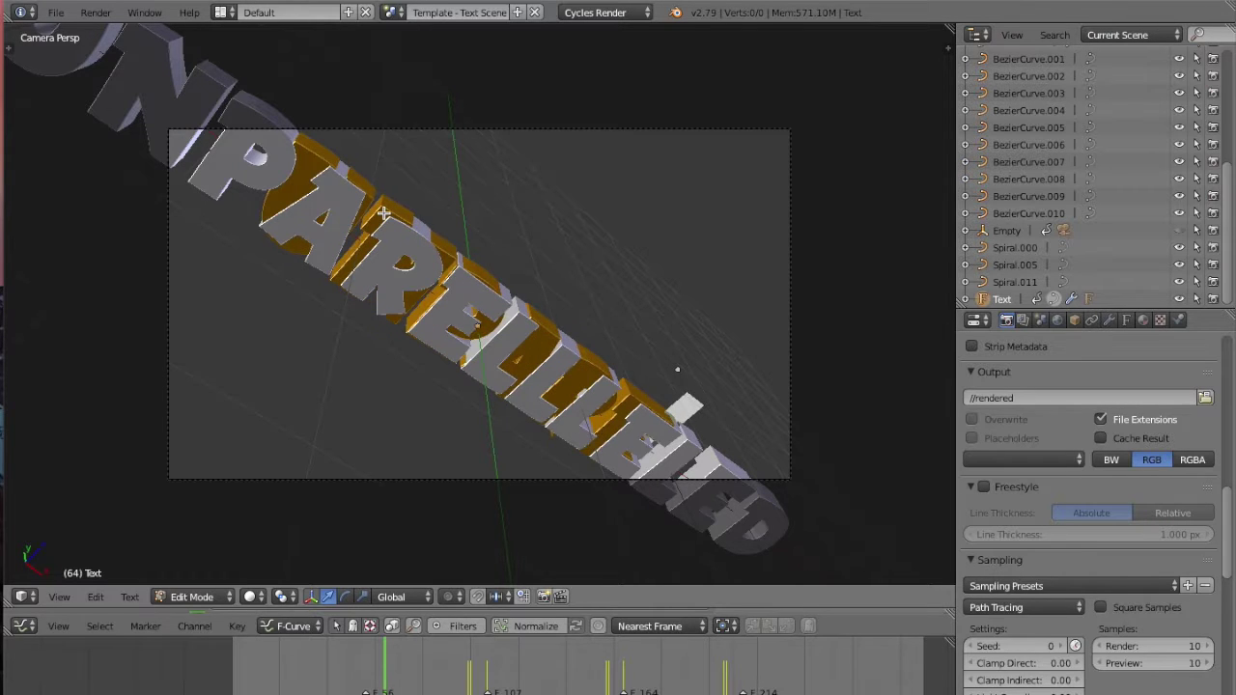
key(shift+Right)
key(shift+Right)
key(shift+Right)
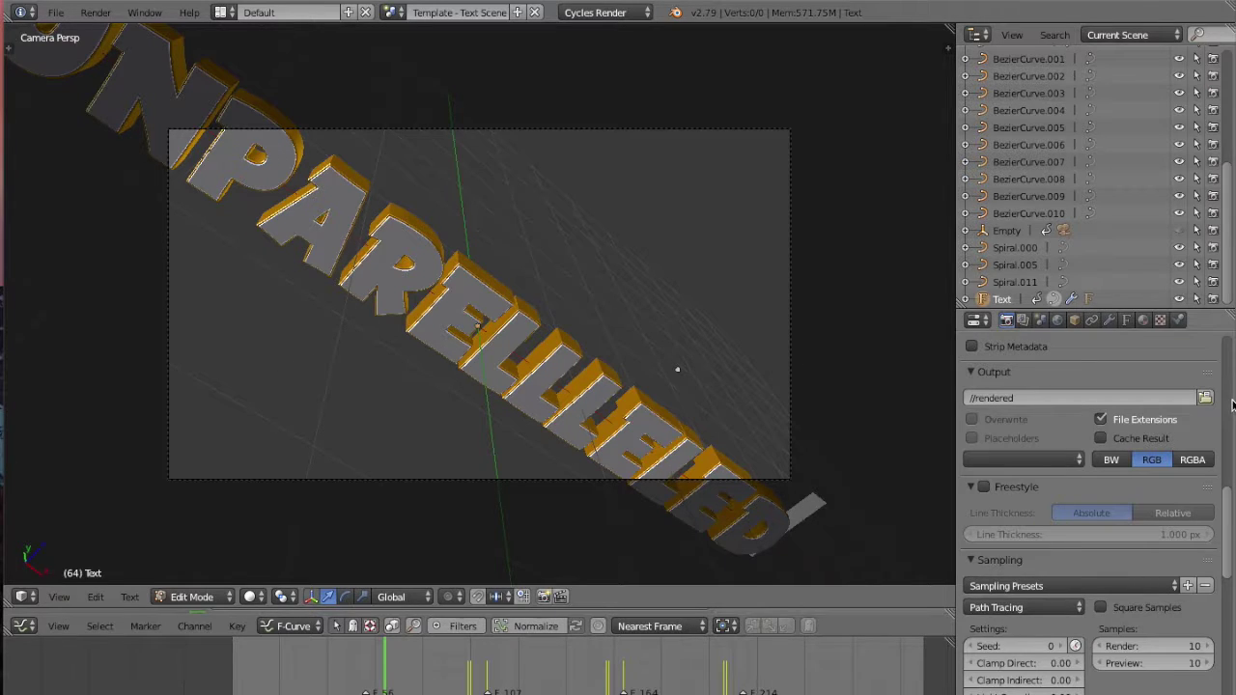
Step: Point the Output properties path to the intro folder on the Desktop
click(1204, 398)
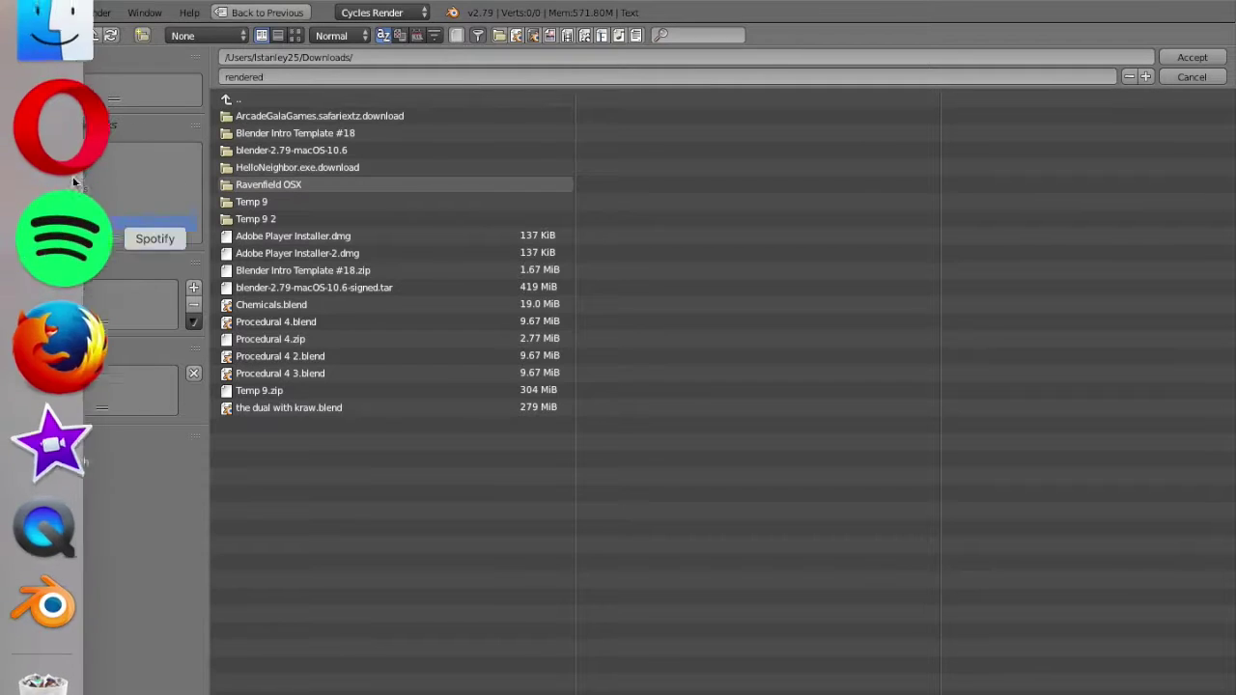
click(68, 189)
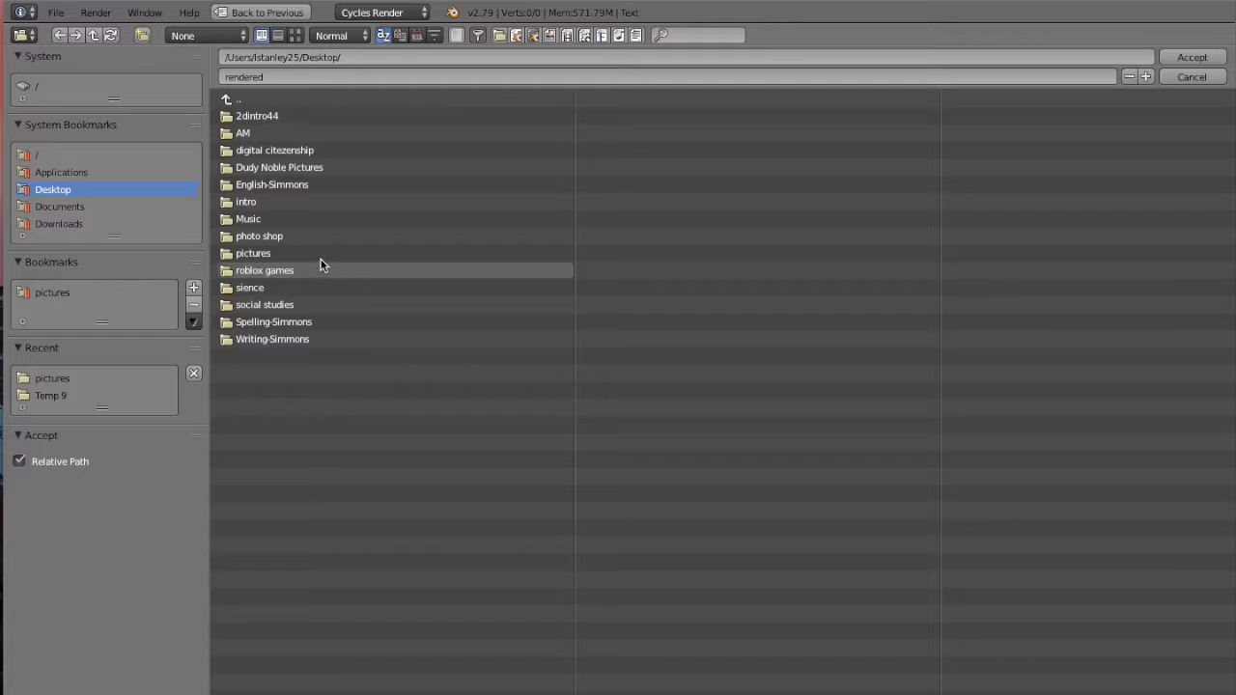
click(309, 200)
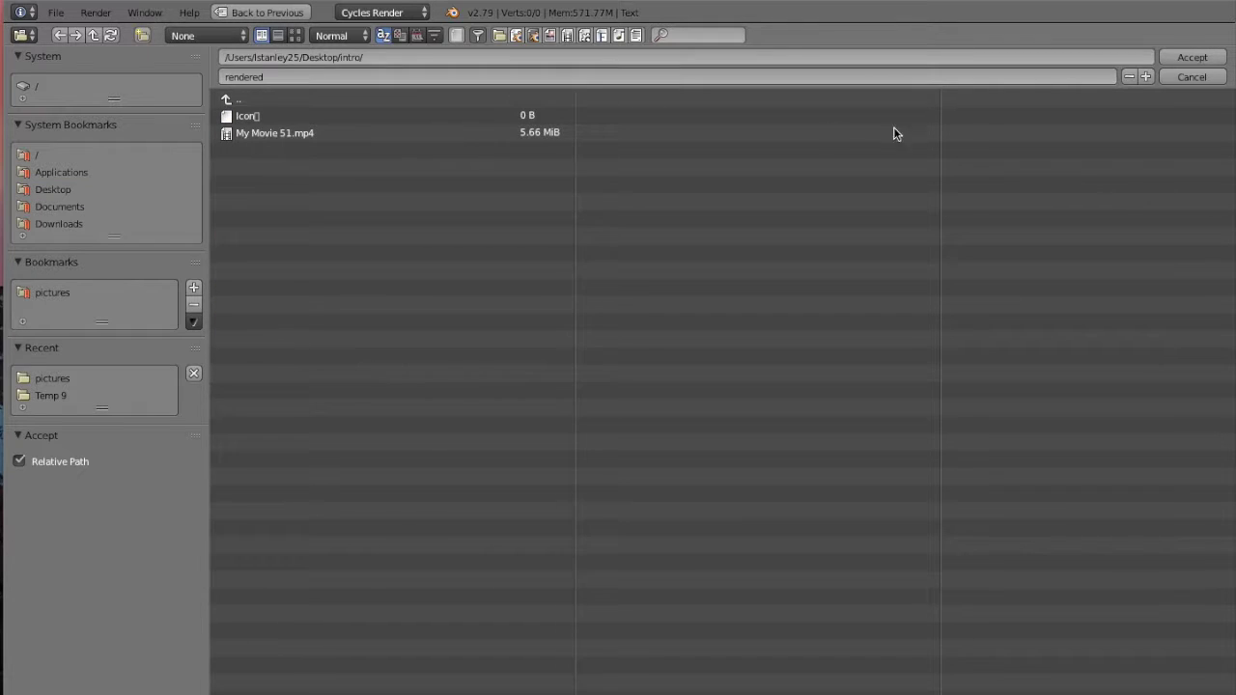
click(1190, 58)
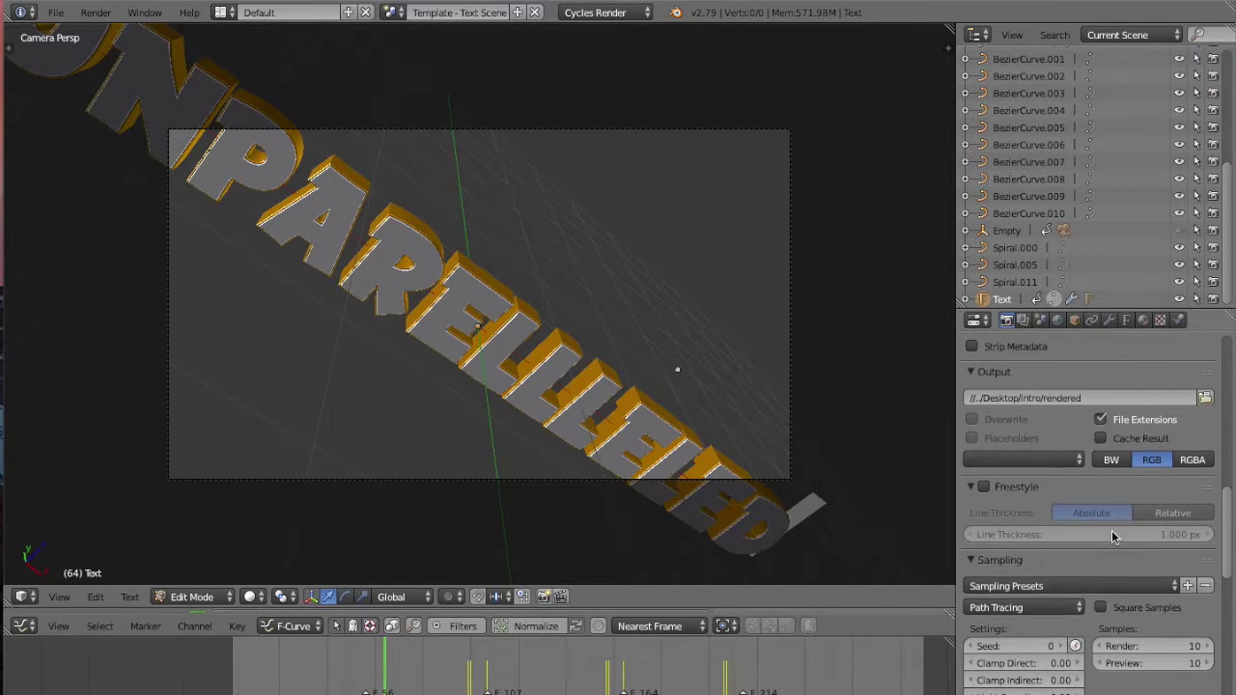
Step: Launch Render Animation from the Render menu for the retitled template
scroll(1116, 533, down, 5)
scroll(1115, 533, down, 10)
scroll(1113, 537, up, 5)
scroll(1113, 537, up, 5)
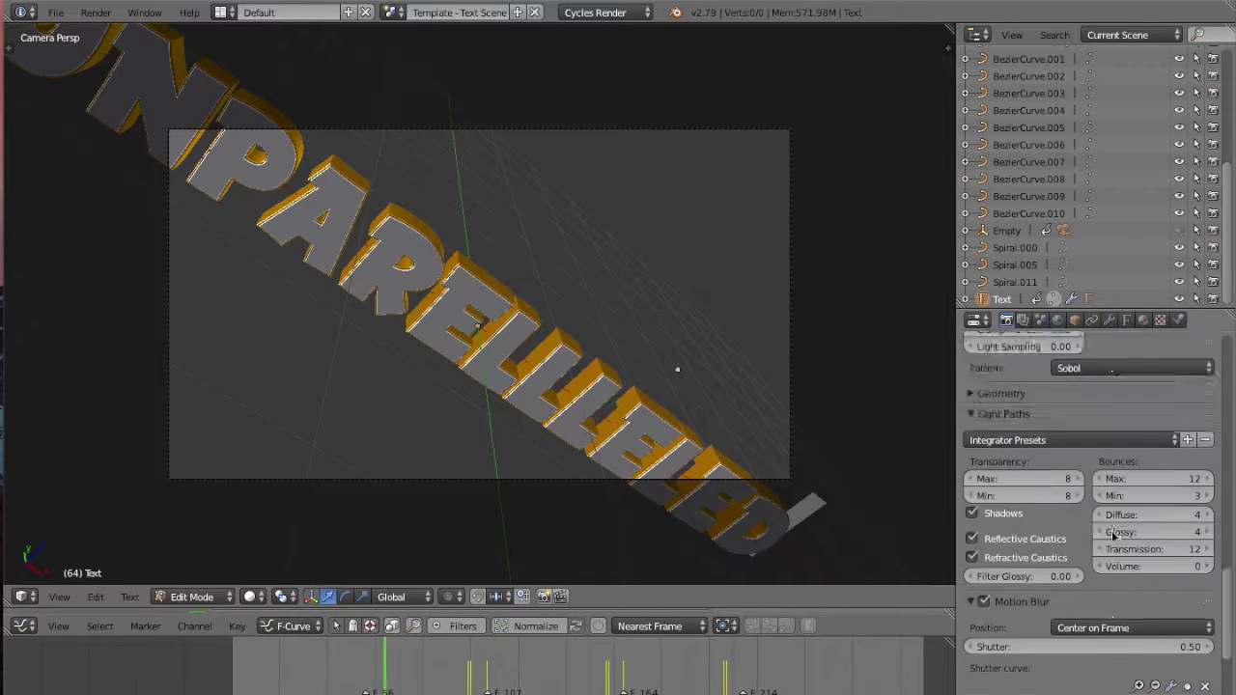
scroll(1113, 537, up, 5)
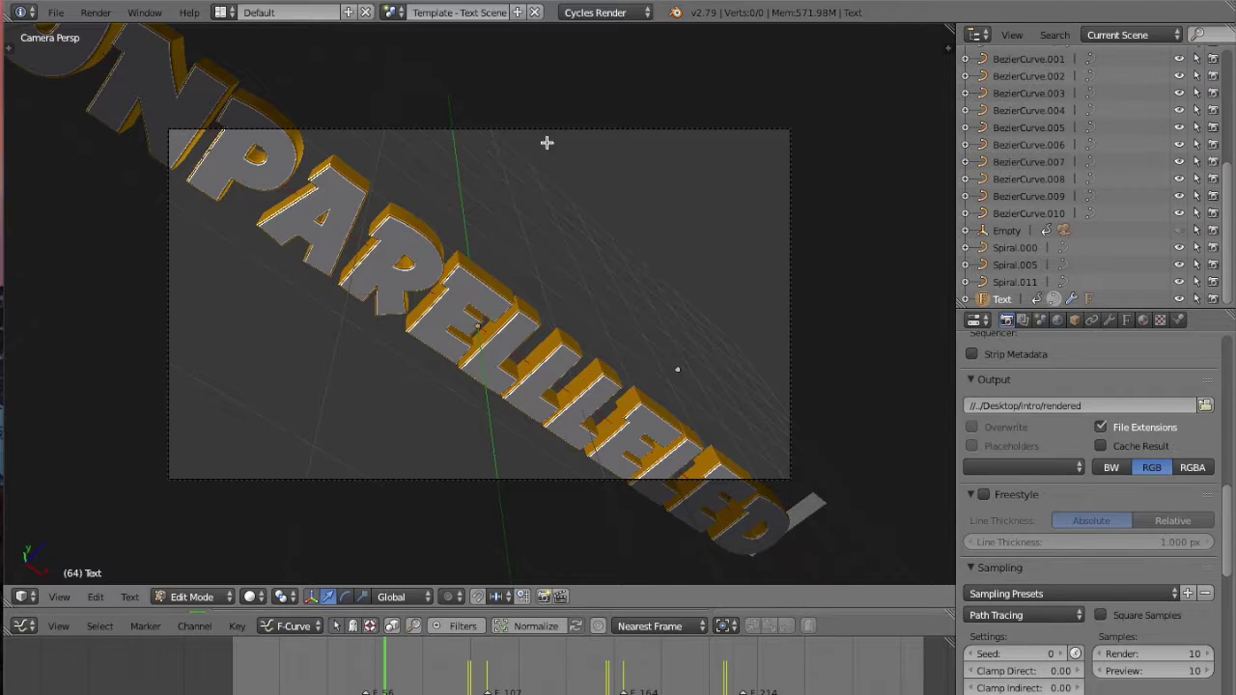
click(99, 13)
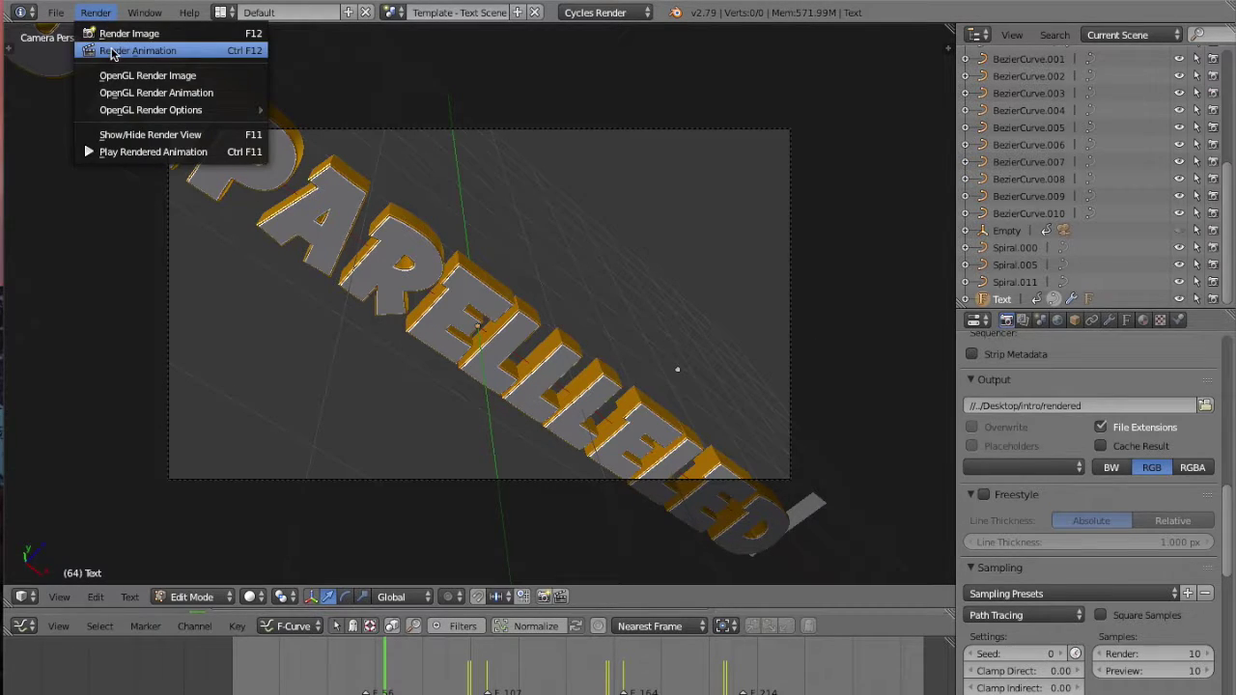
click(113, 51)
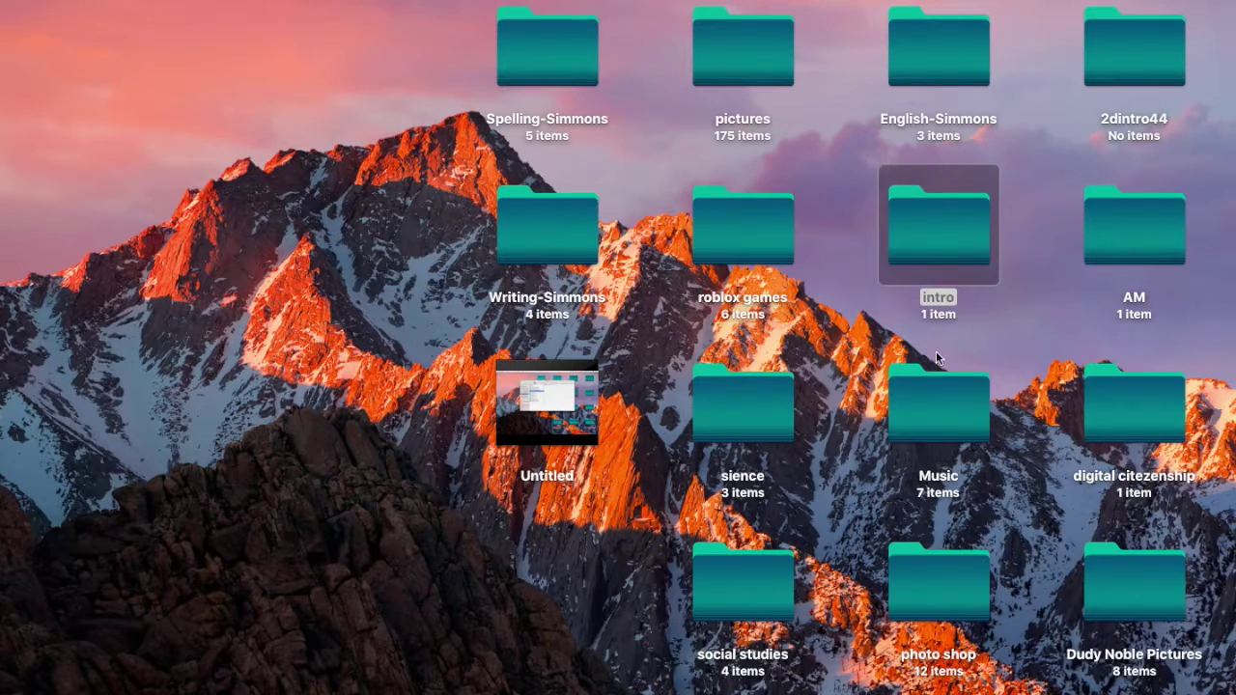
Step: Play My Movie 51.mp4 from the desktop intro folder in QuickTime, then close both windows
click(956, 237)
double_click(955, 237)
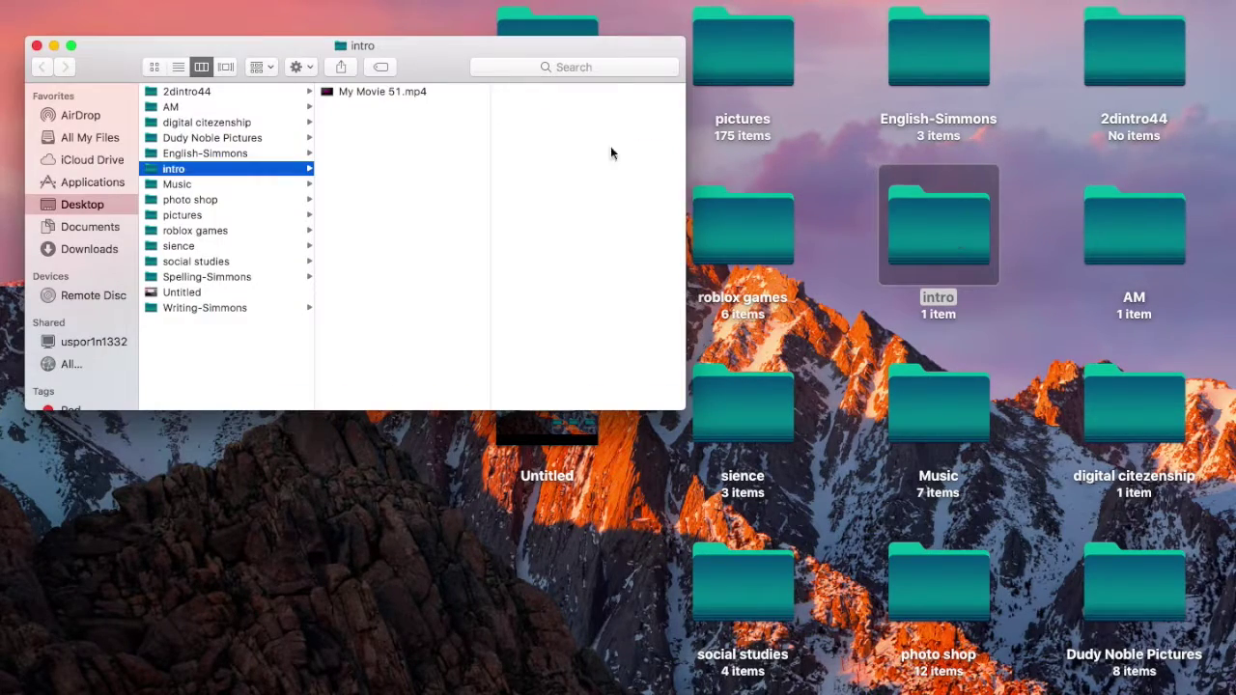
double_click(343, 90)
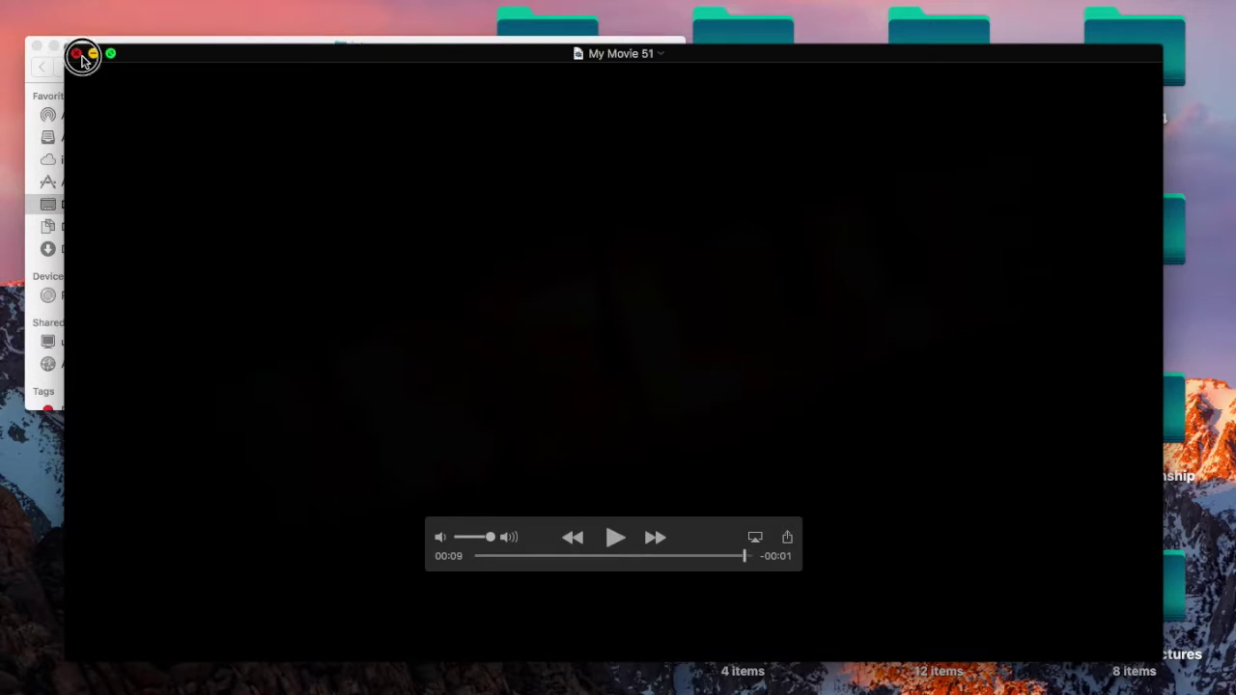
click(77, 54)
click(35, 44)
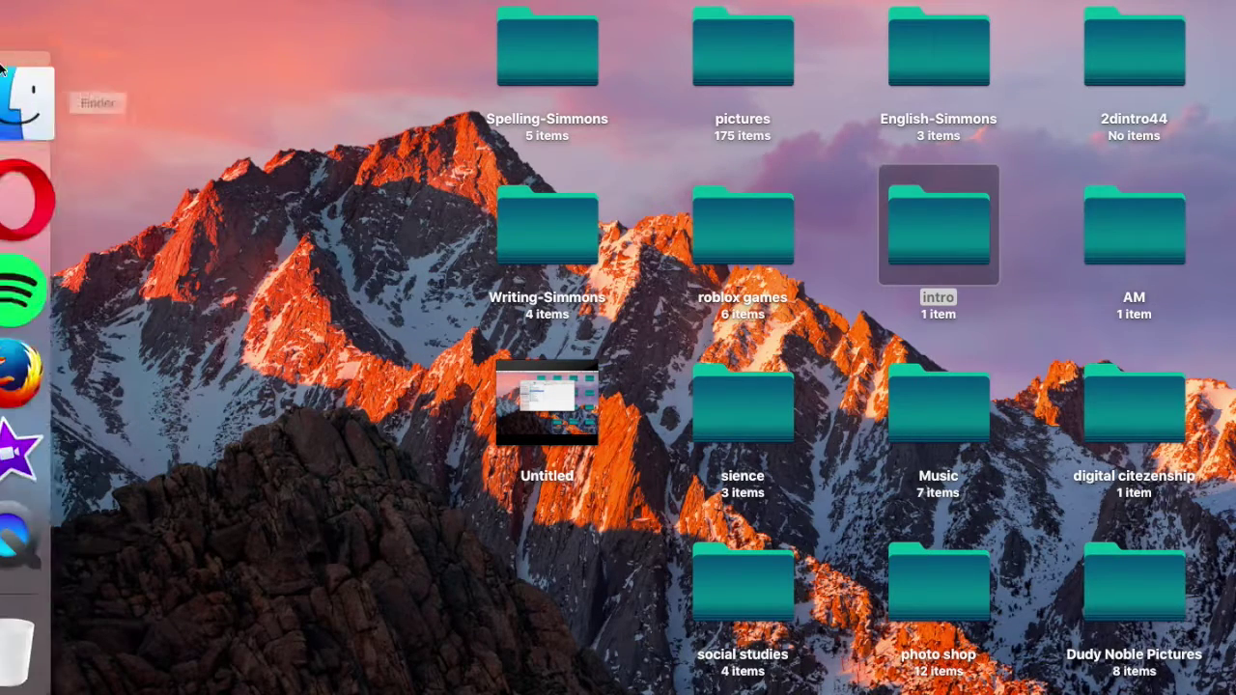